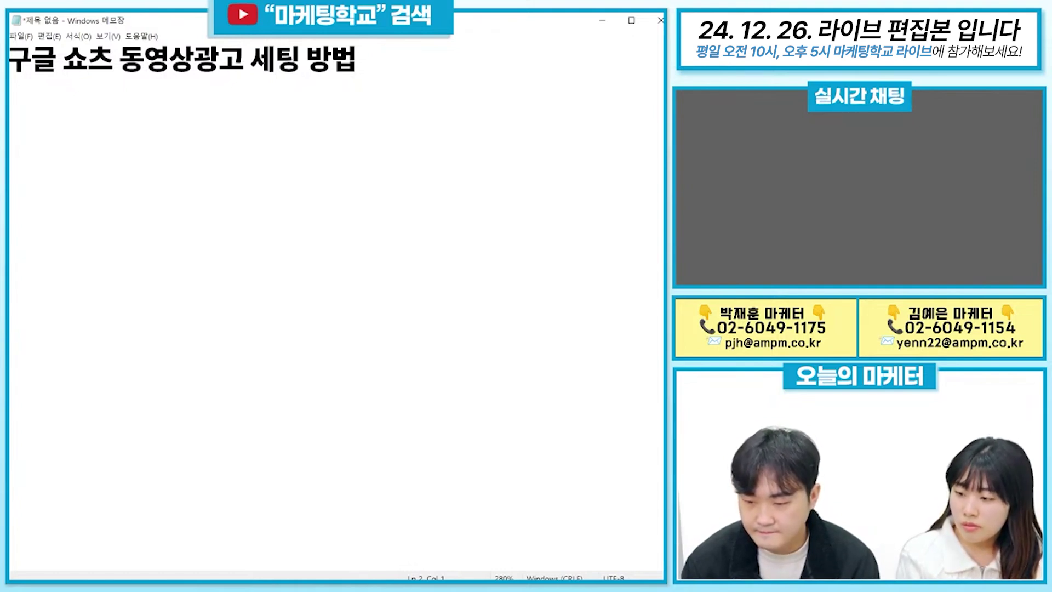
Step: Switch to Google Ads' new campaign page and choose the objective 목표 설정 없이 캠페인 만들기
click(366, 518)
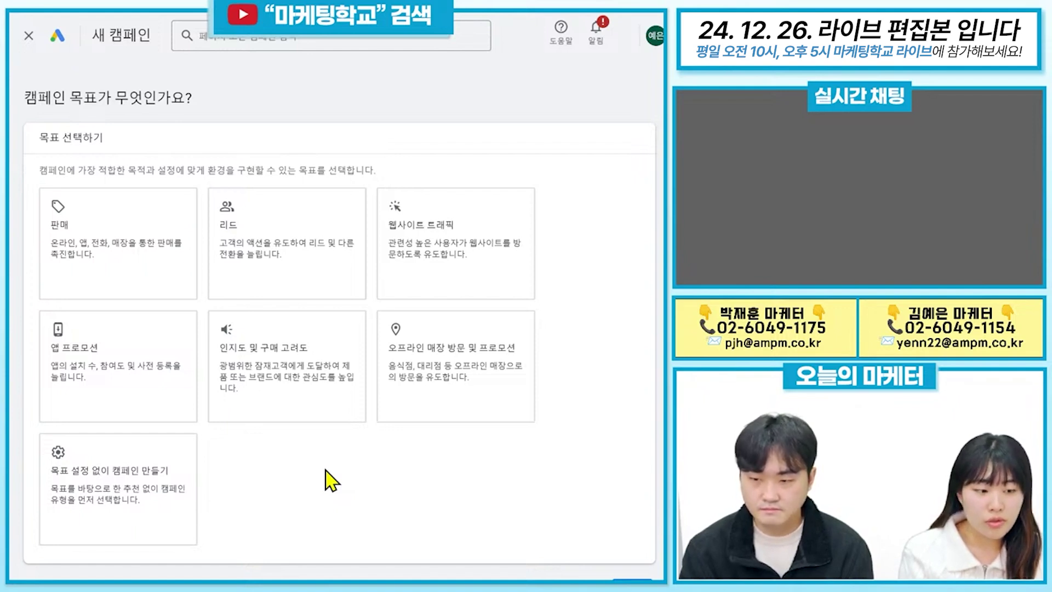
scroll(326, 470, down, 1)
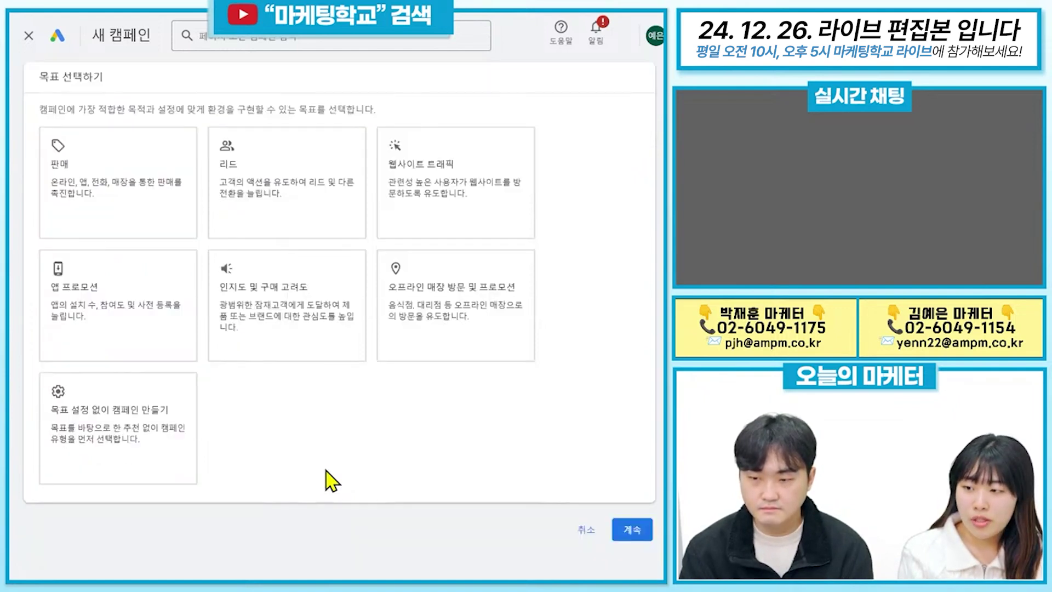
click(139, 237)
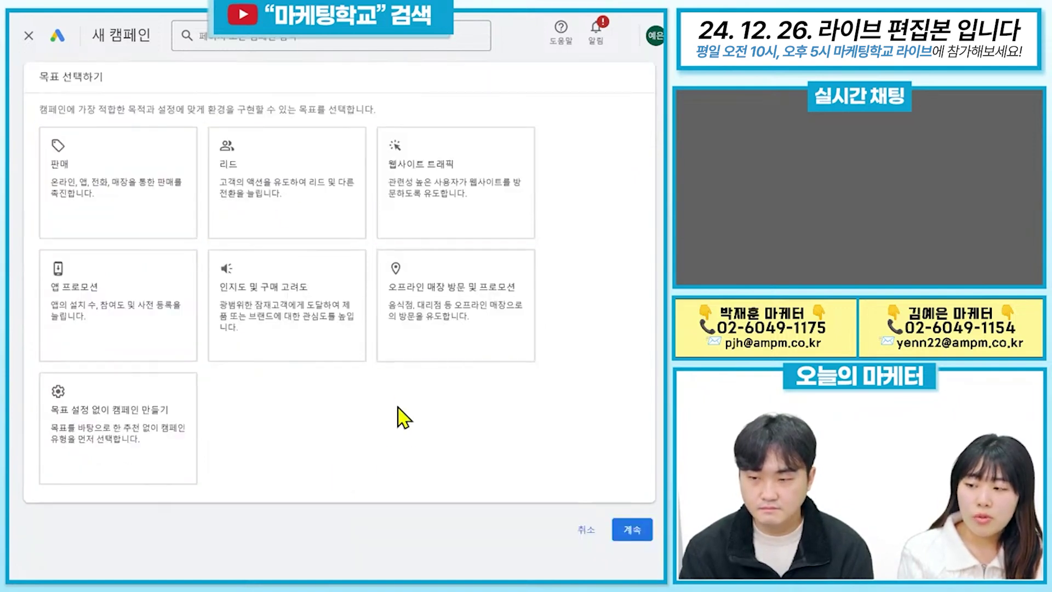
click(117, 444)
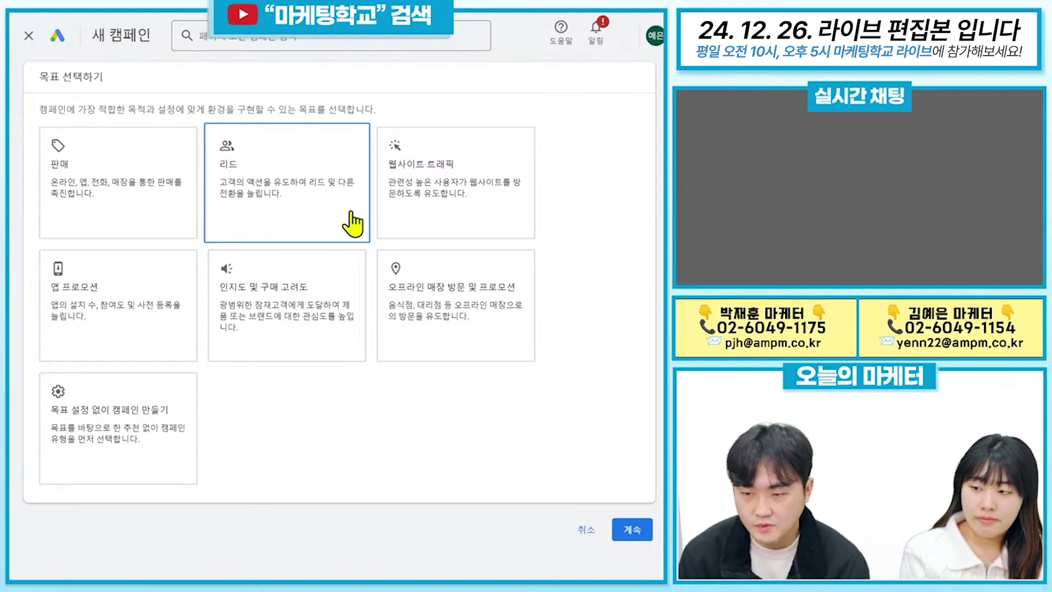
click(78, 456)
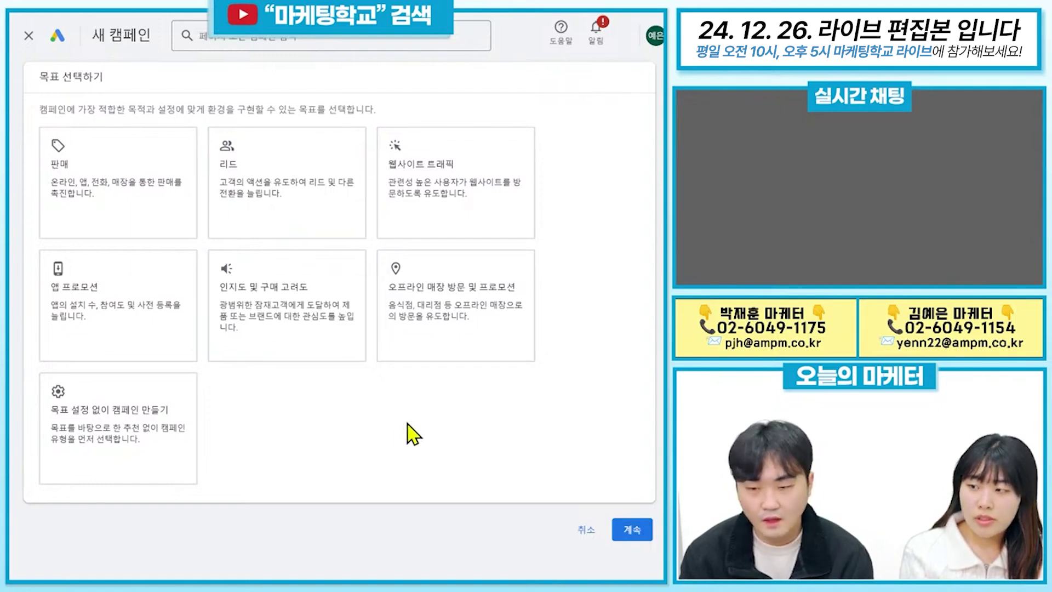
click(115, 446)
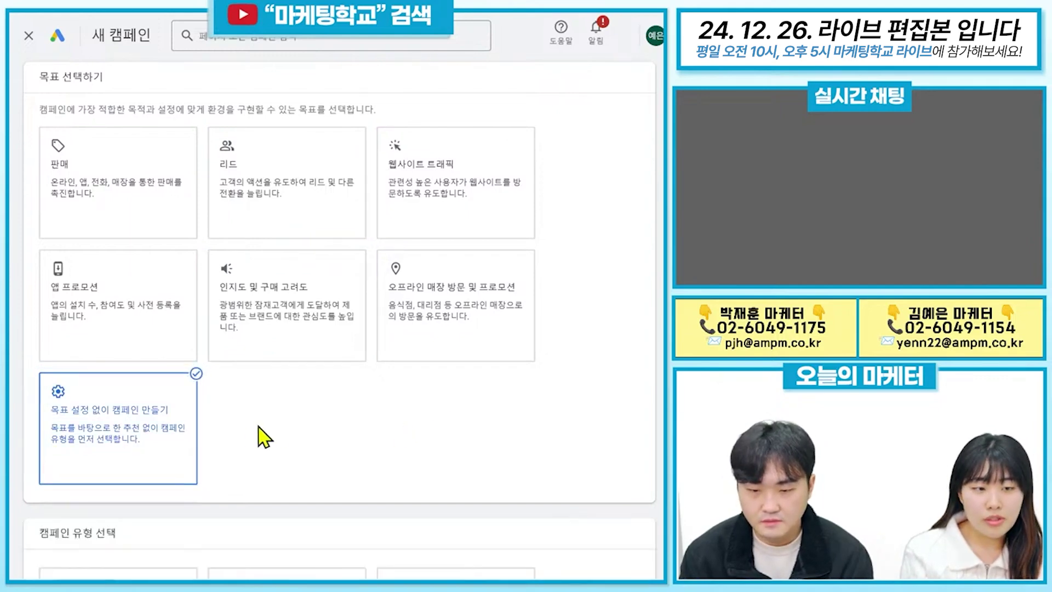
Step: Choose 동영상 as the campaign type
scroll(263, 435, down, 5)
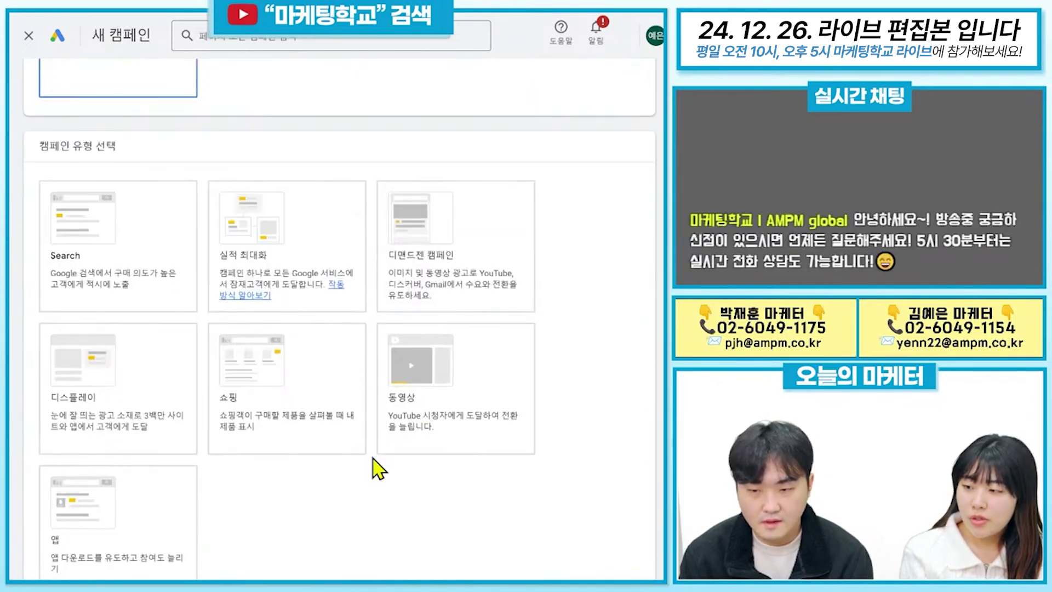
scroll(245, 368, down, 2)
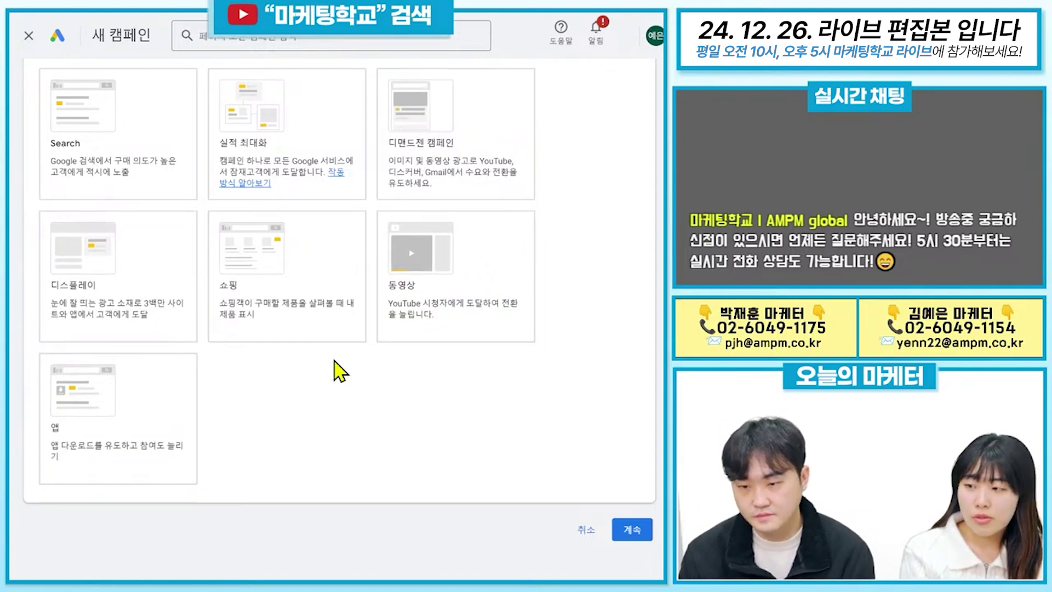
click(498, 299)
Step: Compare the video campaign subtypes and their ad formats, trying 효율적 잠재고객 도달 and 전환을 유도하세요
scroll(433, 361, down, 7)
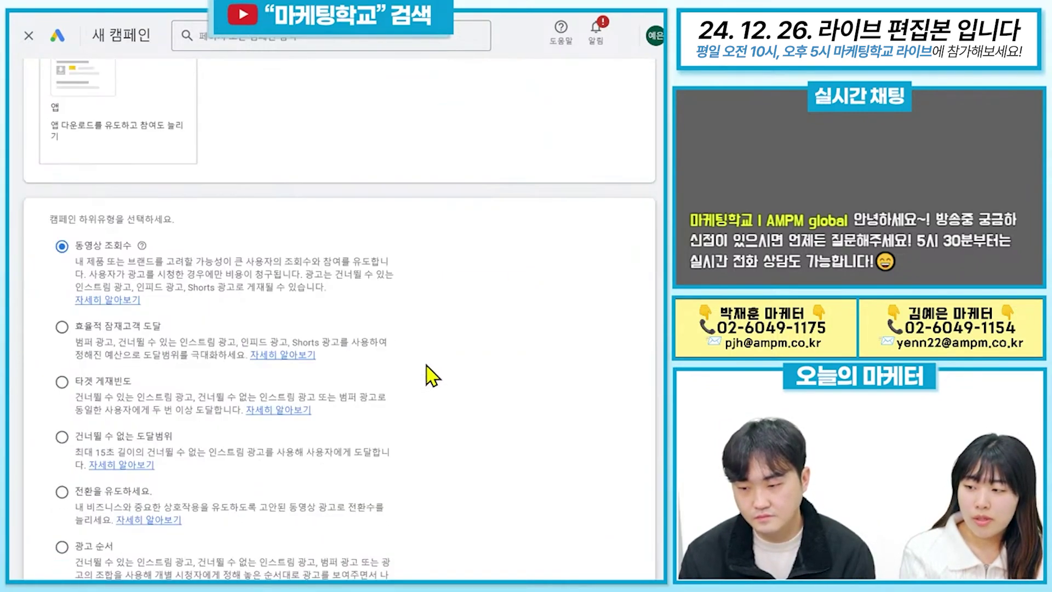
scroll(433, 376, down, 1)
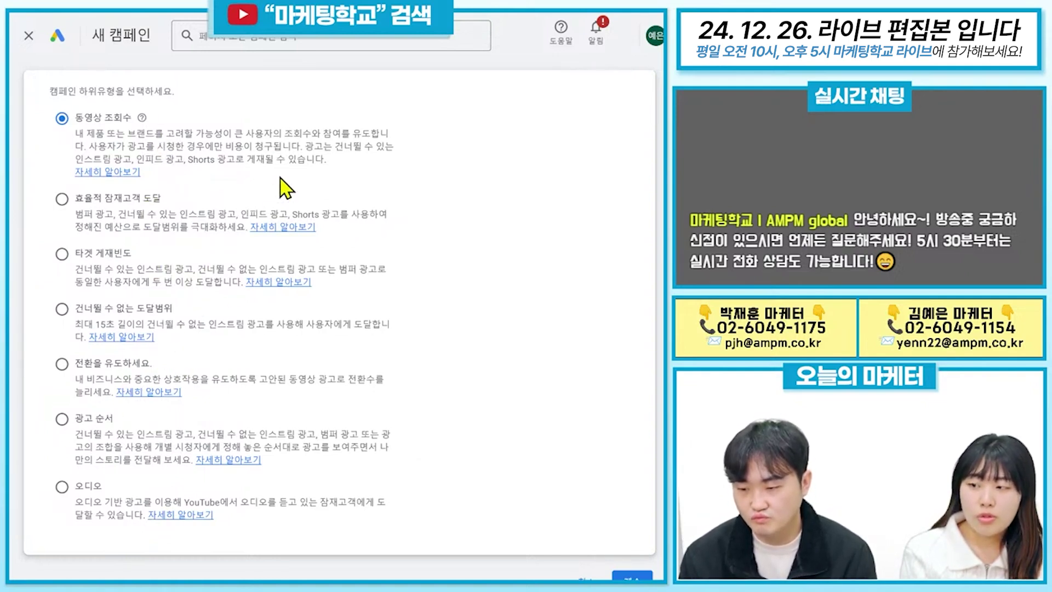
drag(76, 159, 244, 175)
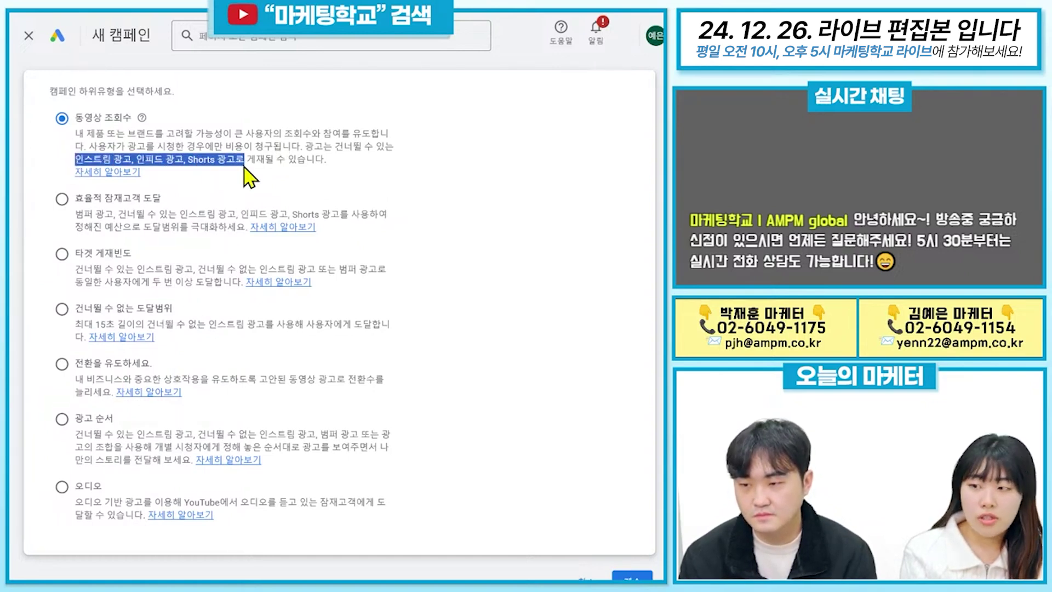
click(245, 167)
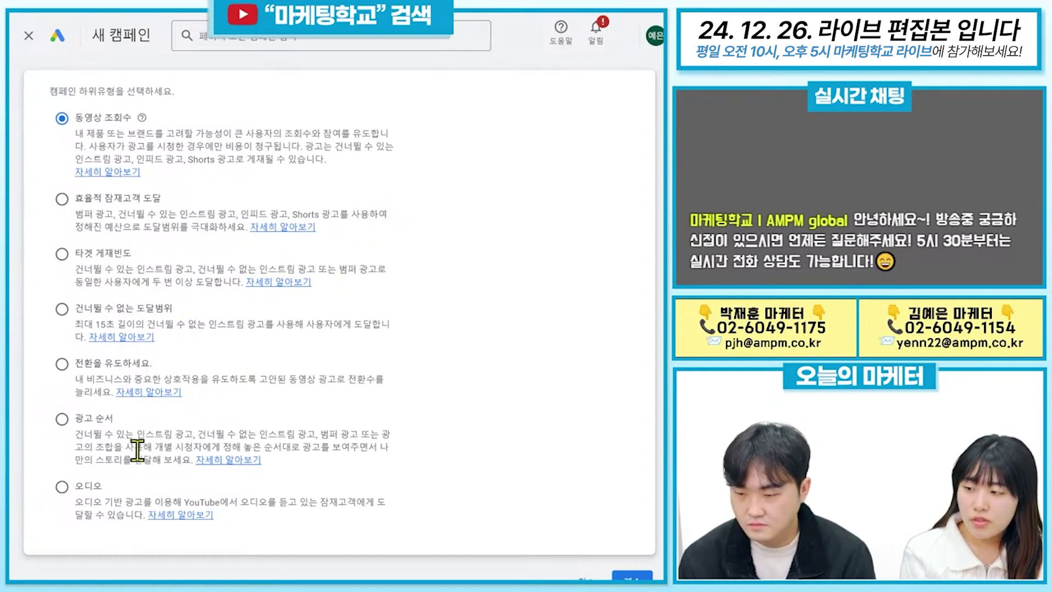
click(150, 204)
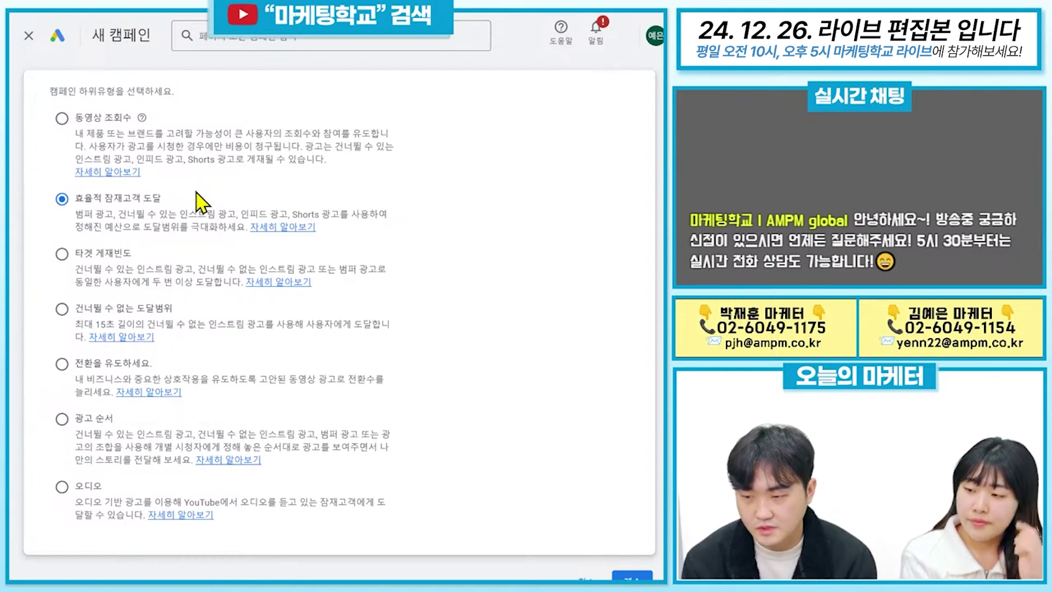
click(62, 365)
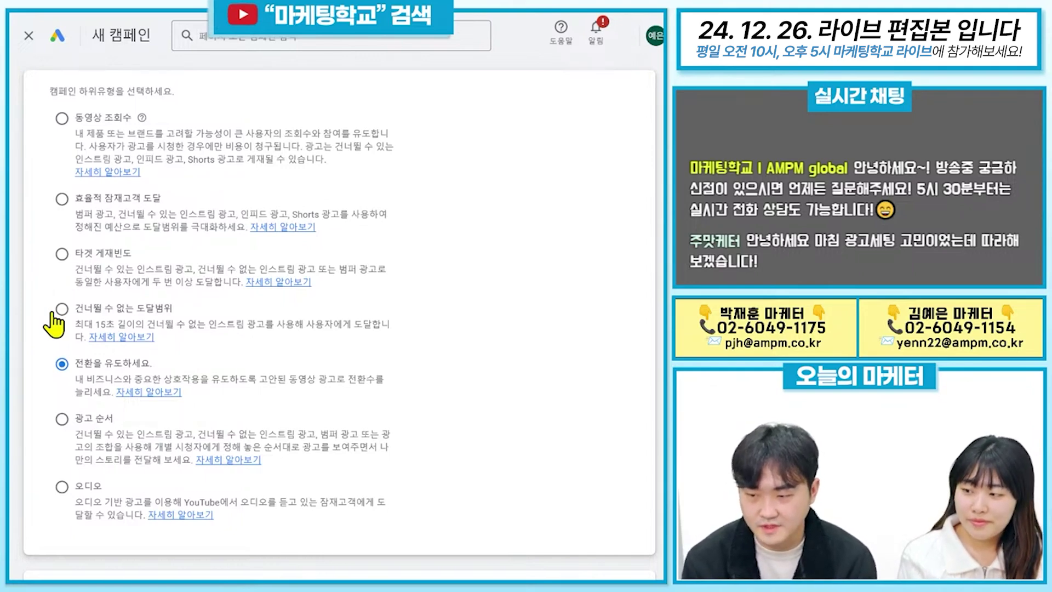
scroll(418, 349, up, 8)
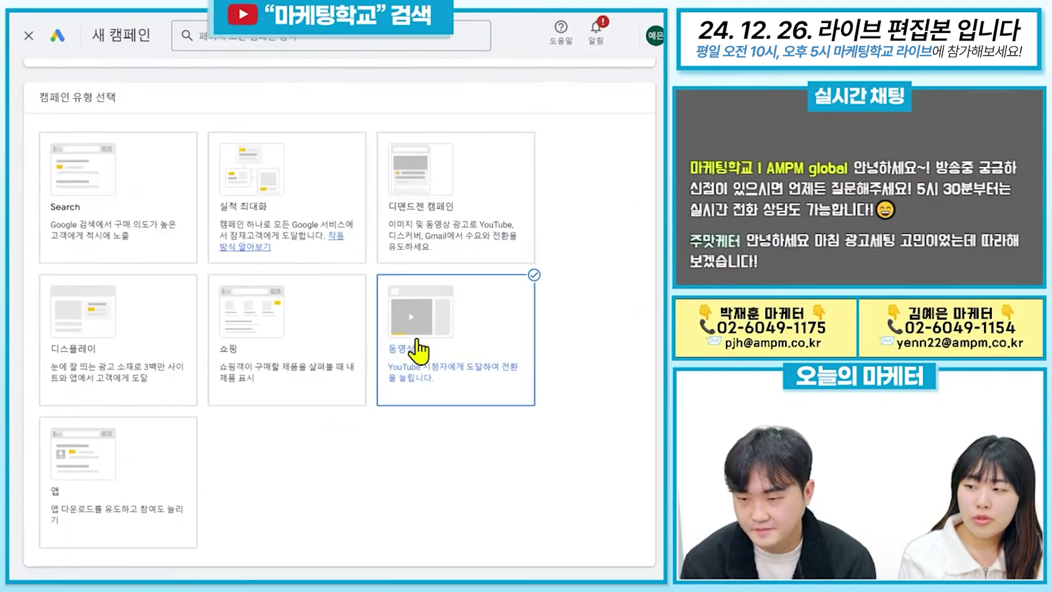
scroll(418, 349, up, 7)
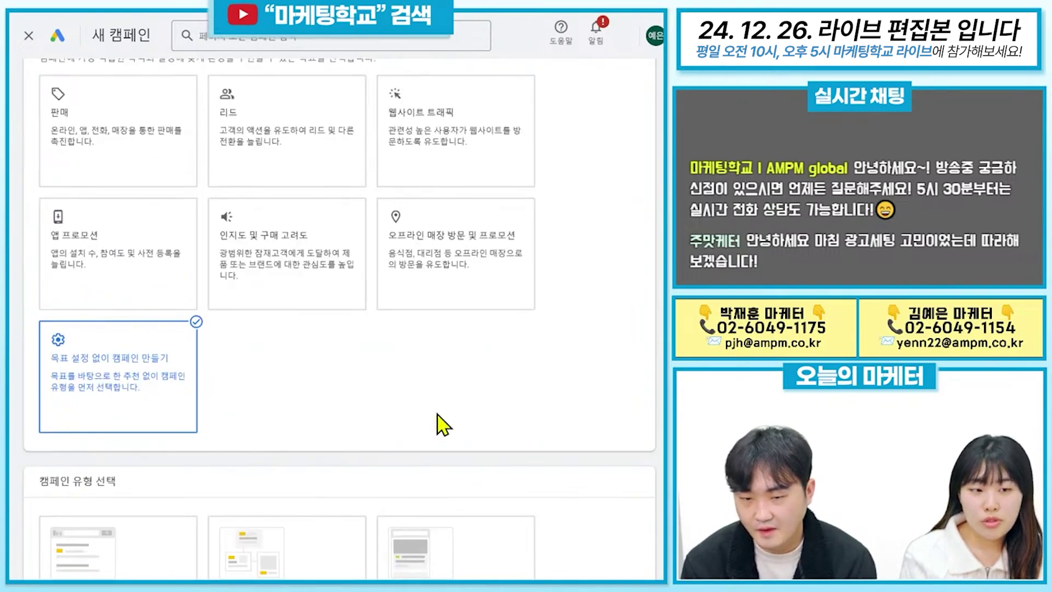
scroll(441, 425, down, 15)
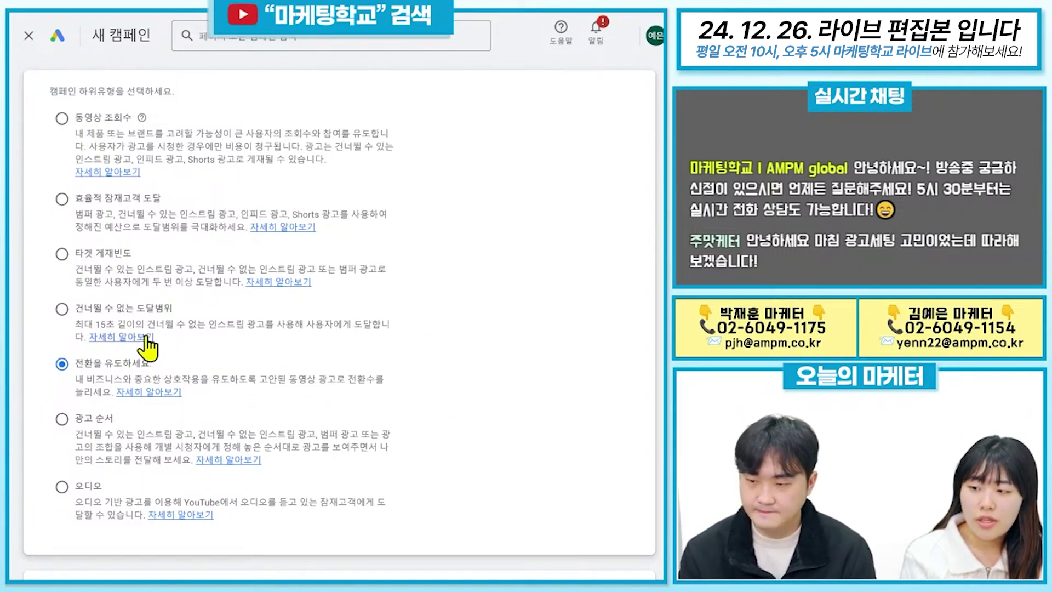
Step: Choose the 효율적 잠재고객 도달 subtype and continue with a new campaign instead of the saved draft
click(61, 198)
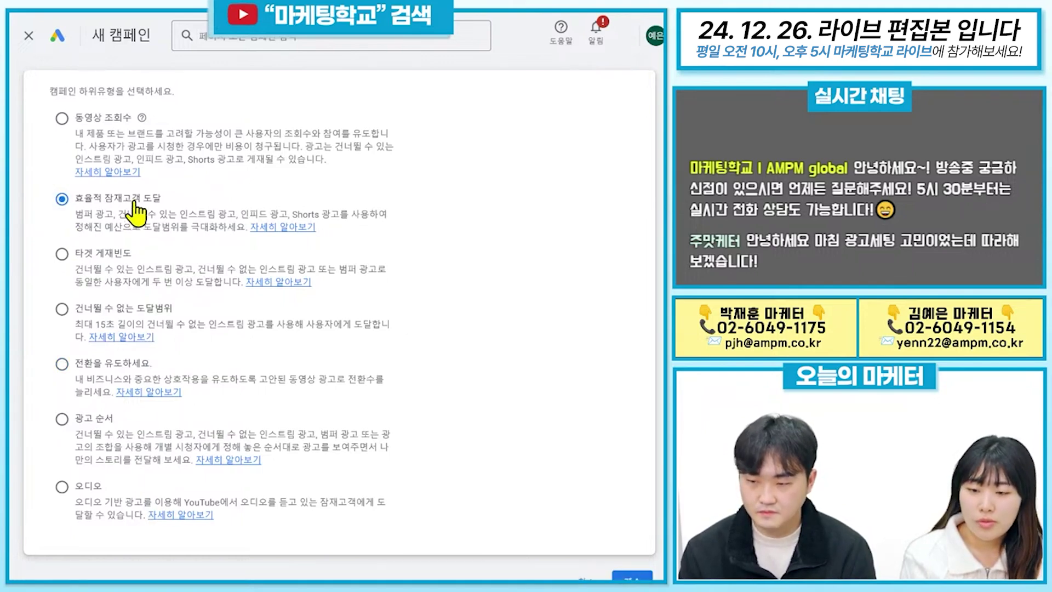
scroll(332, 387, down, 1)
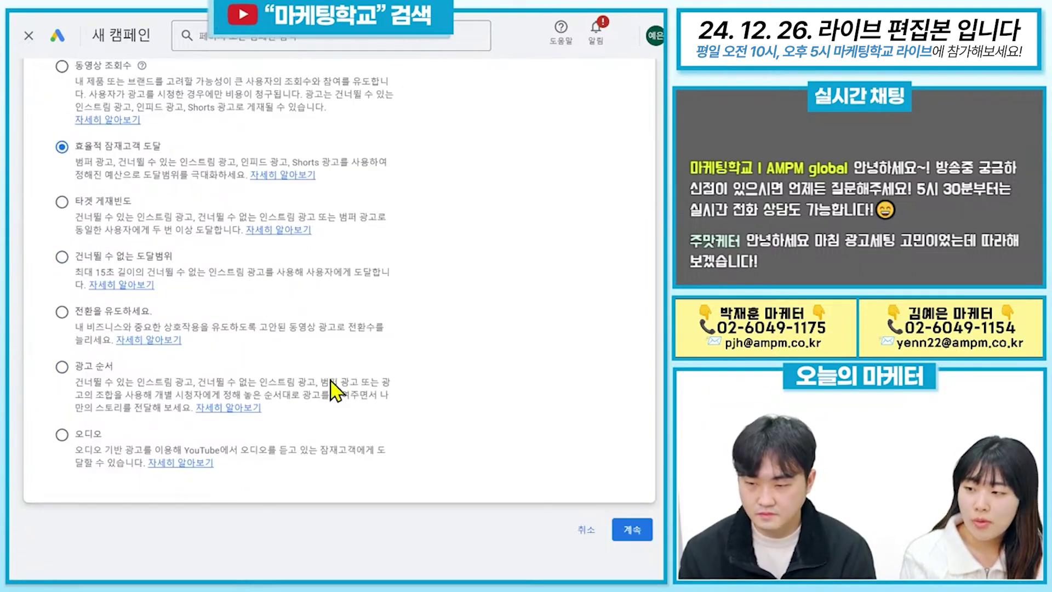
click(633, 531)
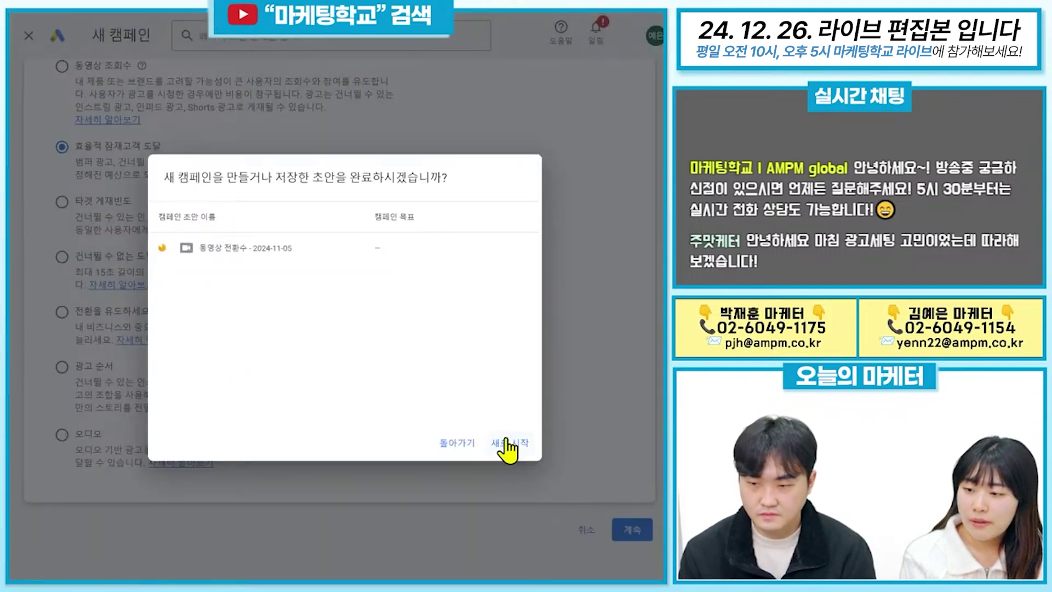
click(510, 443)
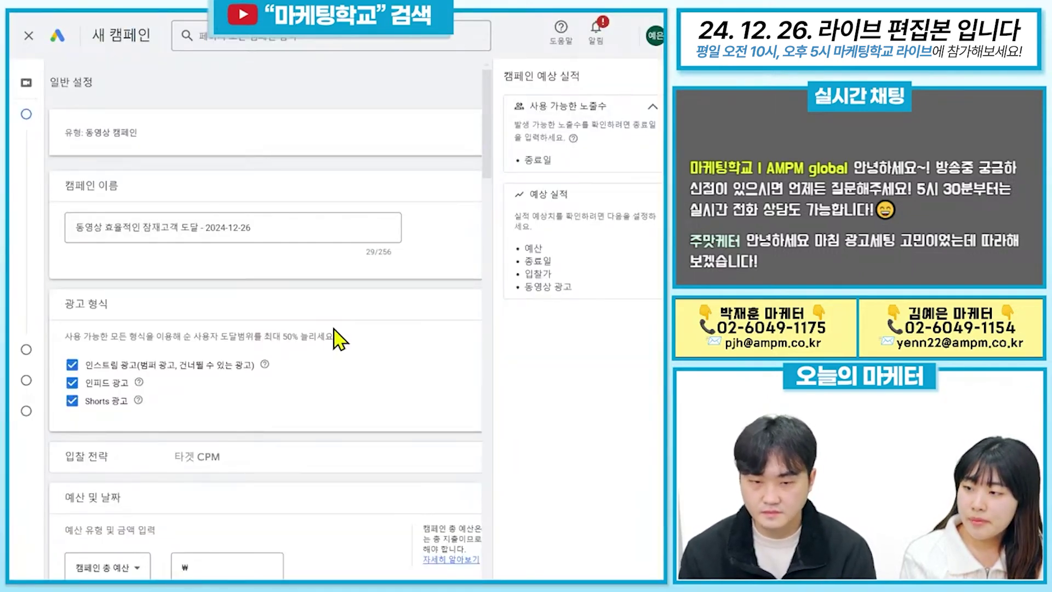
Step: Turn the 인스트림 광고 and 인피드 광고 formats off and back on, keeping Shorts 광고 enabled
scroll(271, 384, down, 2)
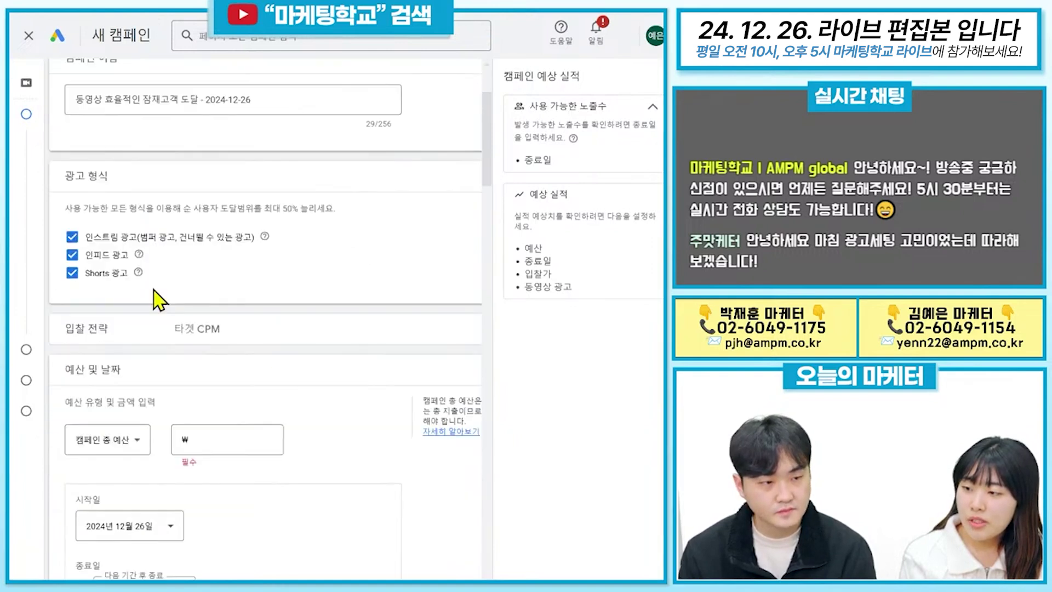
click(141, 237)
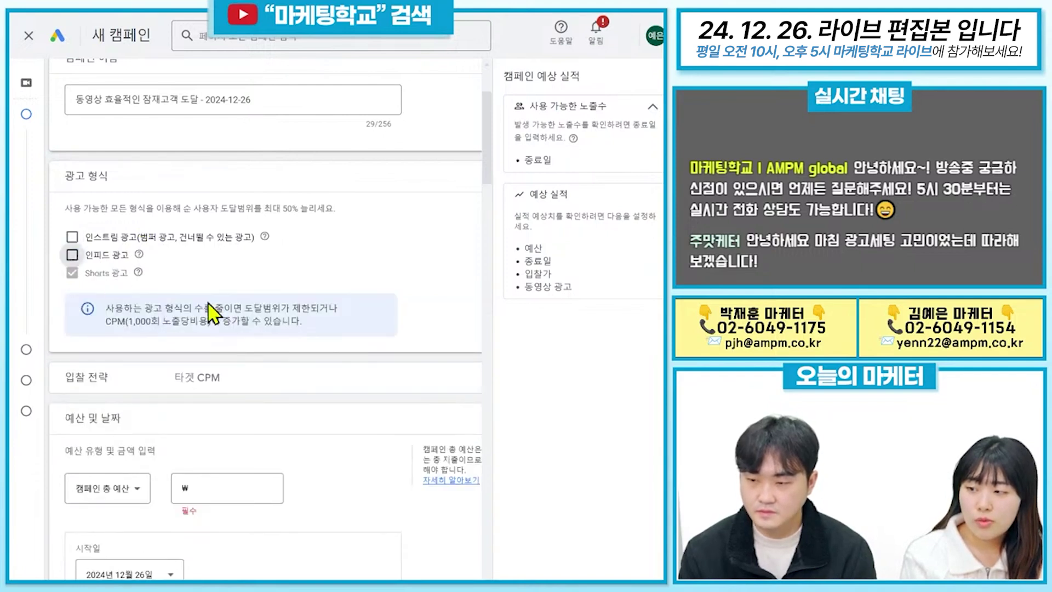
click(126, 237)
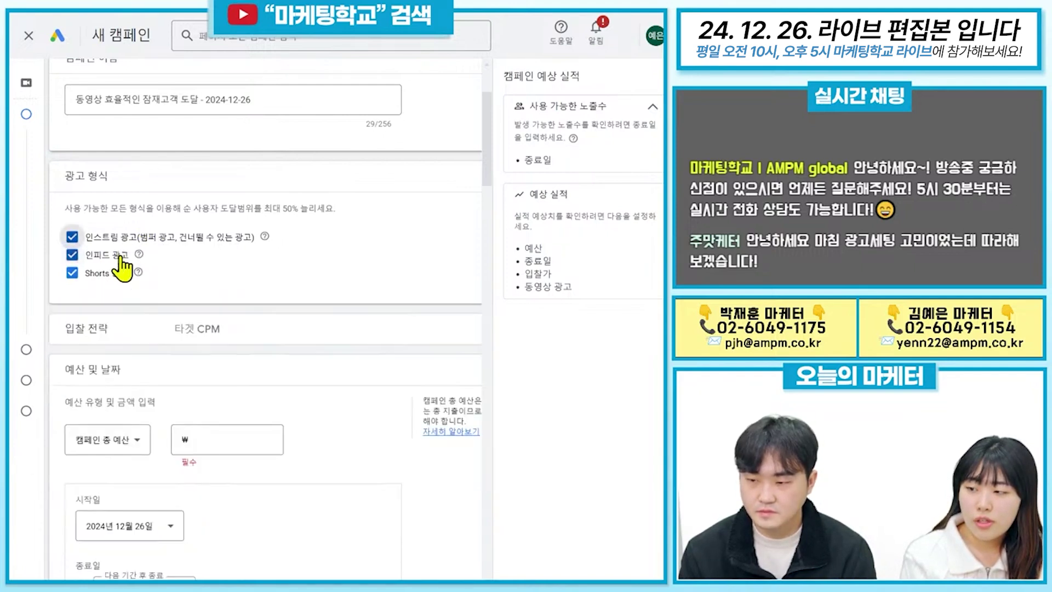
click(118, 255)
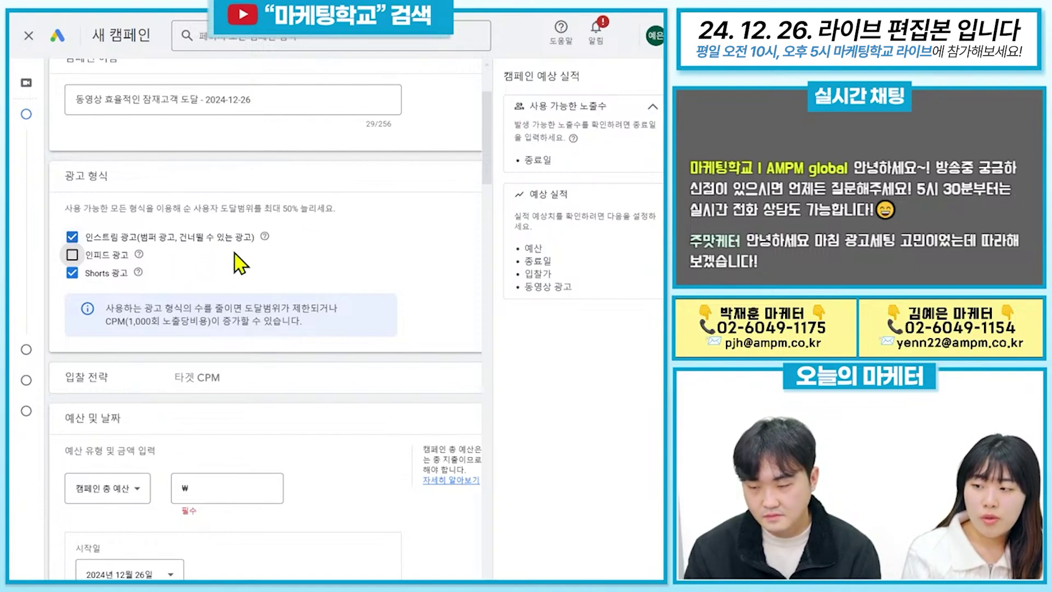
click(122, 257)
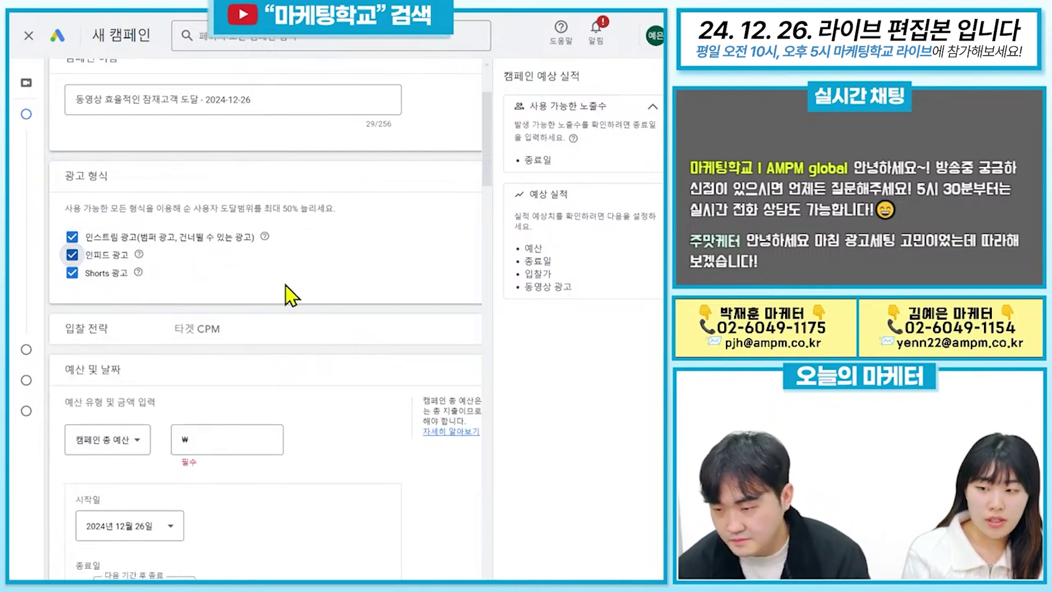
Step: Expand the 입찰 전략 section and set the total campaign budget to ₩100,000
click(255, 332)
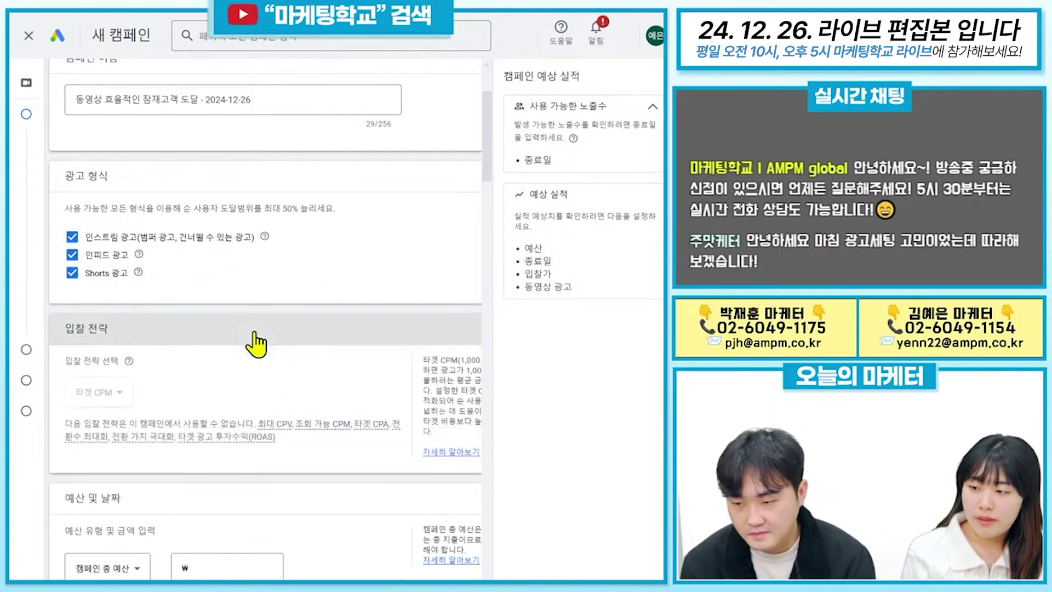
scroll(258, 340, down, 1)
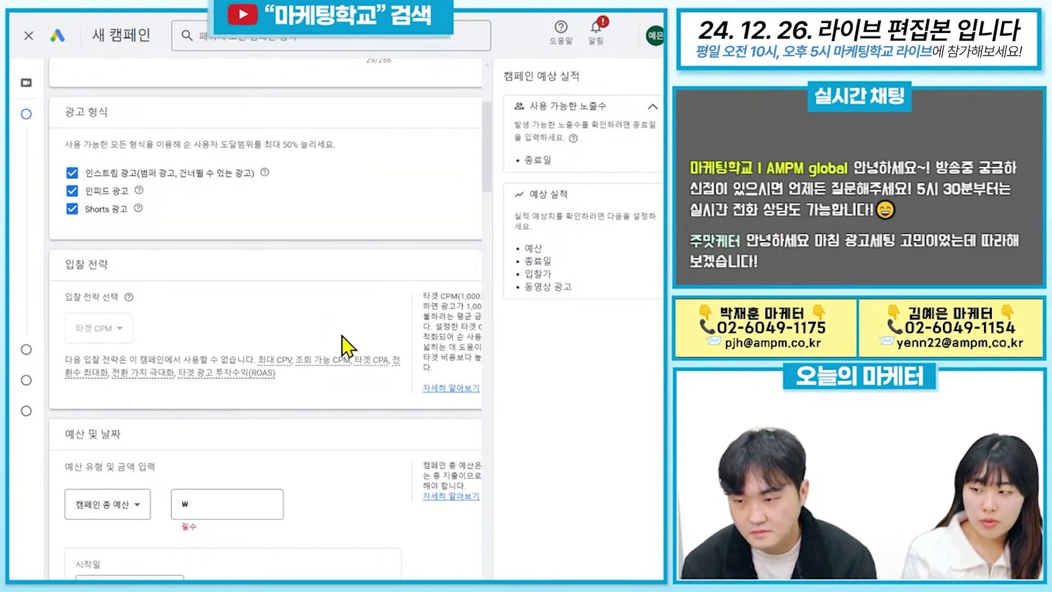
scroll(329, 389, down, 4)
scroll(328, 389, down, 1)
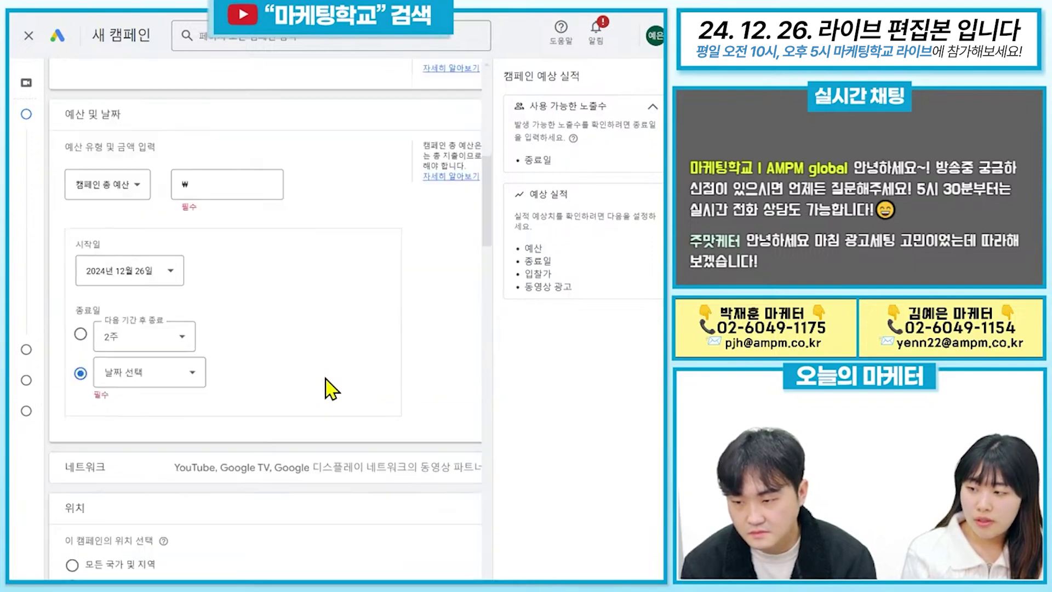
click(235, 185)
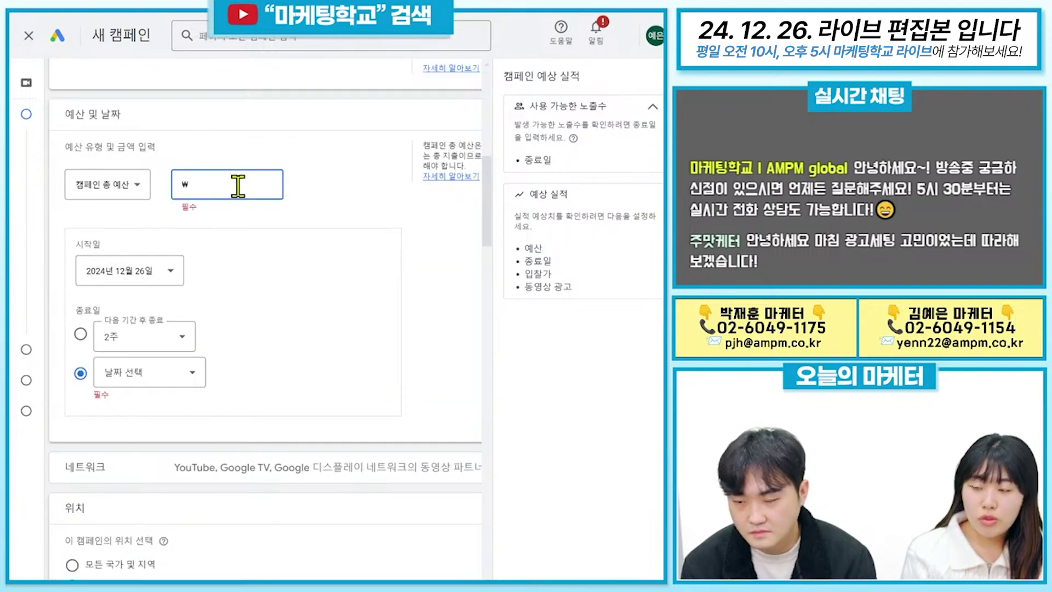
text(1)
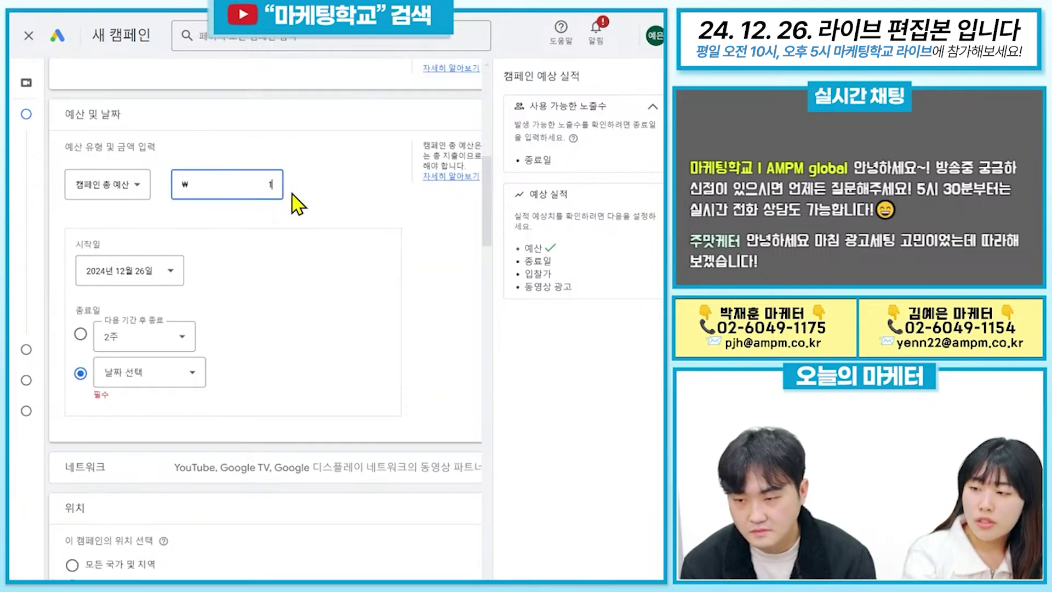
text(00,000)
click(305, 207)
Step: Set the campaign's end date to January 31, 2025
scroll(263, 263, down, 1)
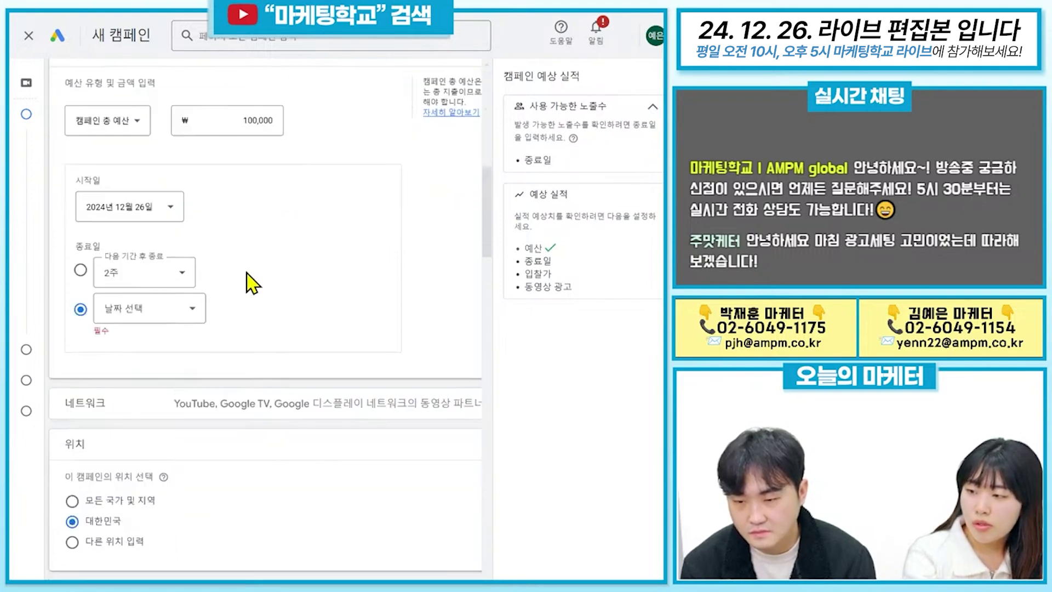
click(143, 311)
scroll(189, 444, down, 3)
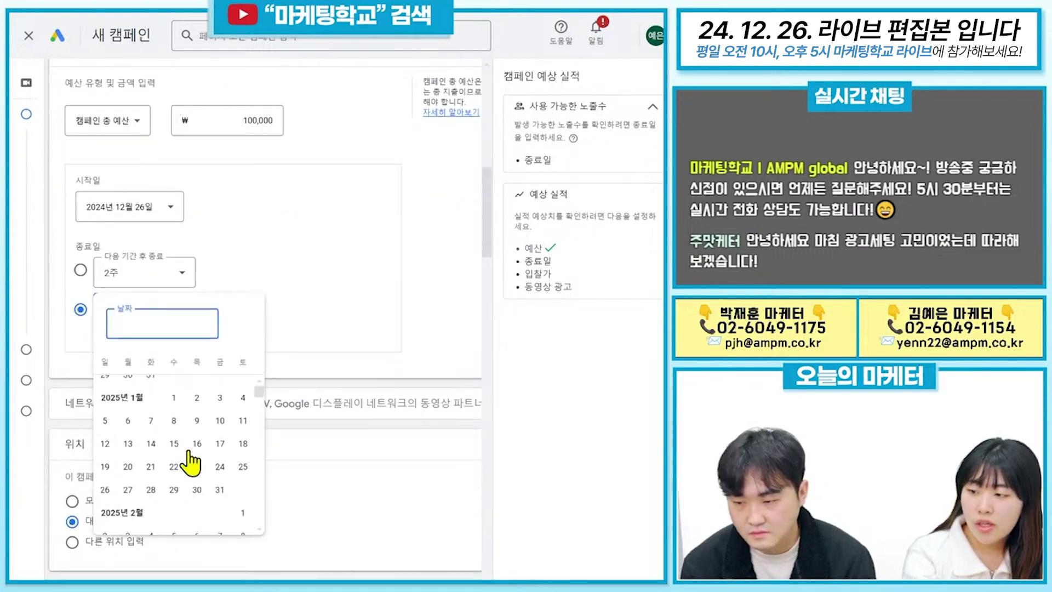
click(217, 496)
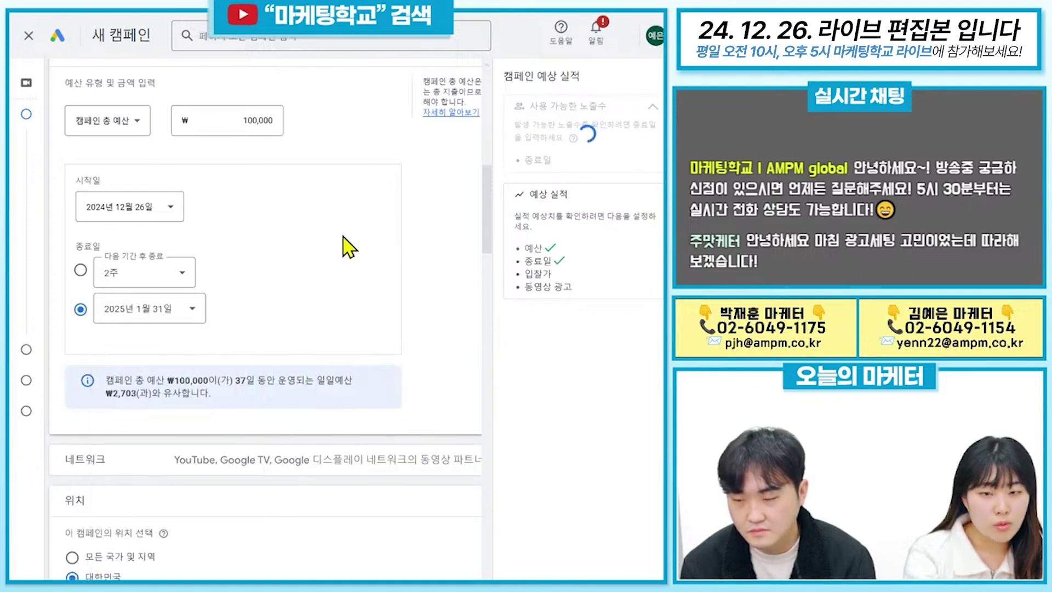
scroll(287, 305, down, 5)
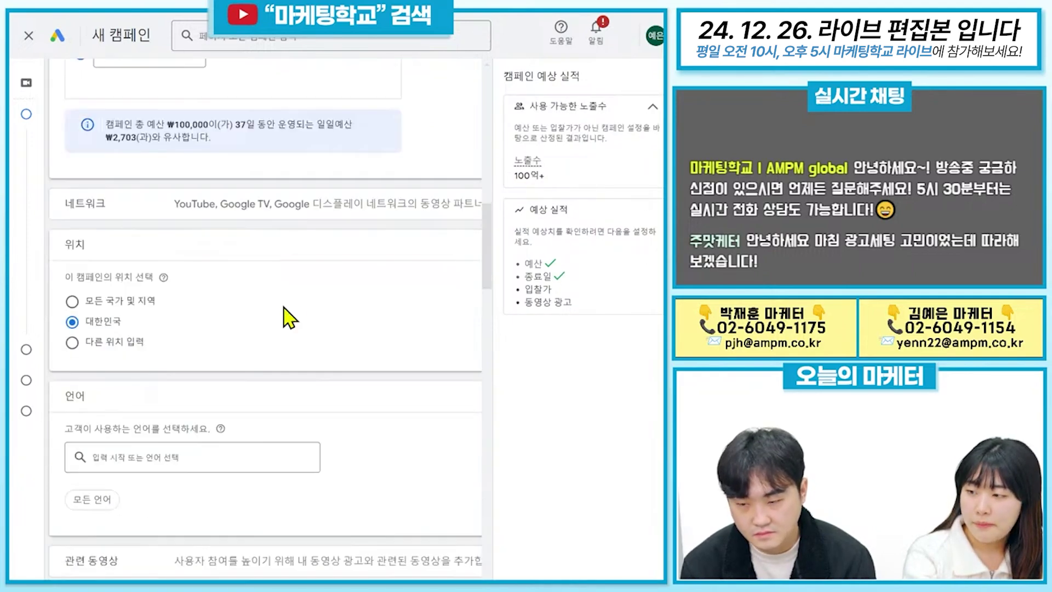
Step: Expand the 네트워크 section and exclude both Google TV and the Google 디스플레이 네트워크의 동영상 파트너 from the campaign
click(346, 221)
scroll(329, 296, down, 1)
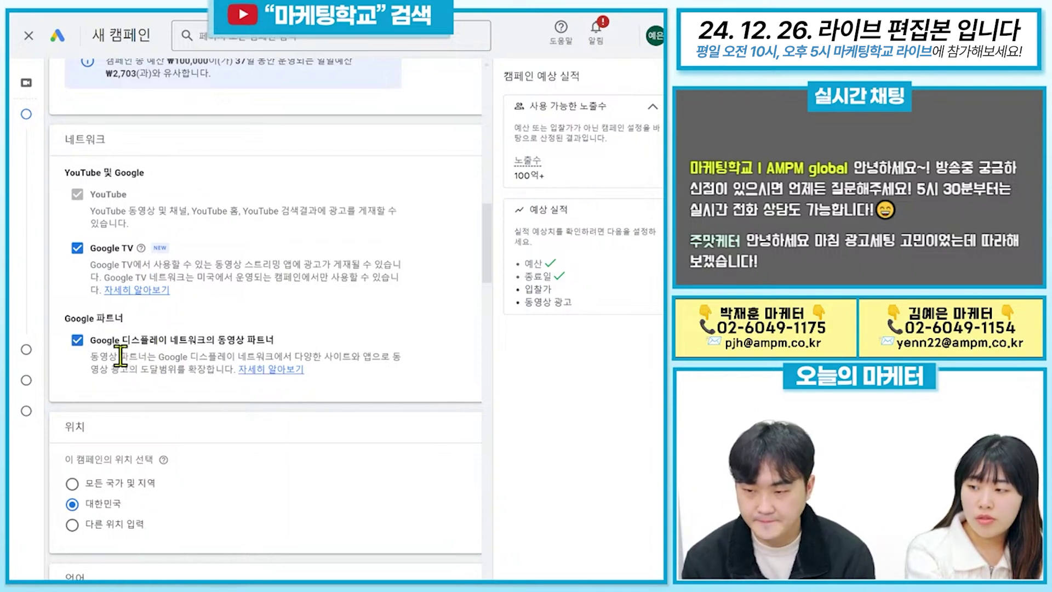
click(78, 340)
click(78, 248)
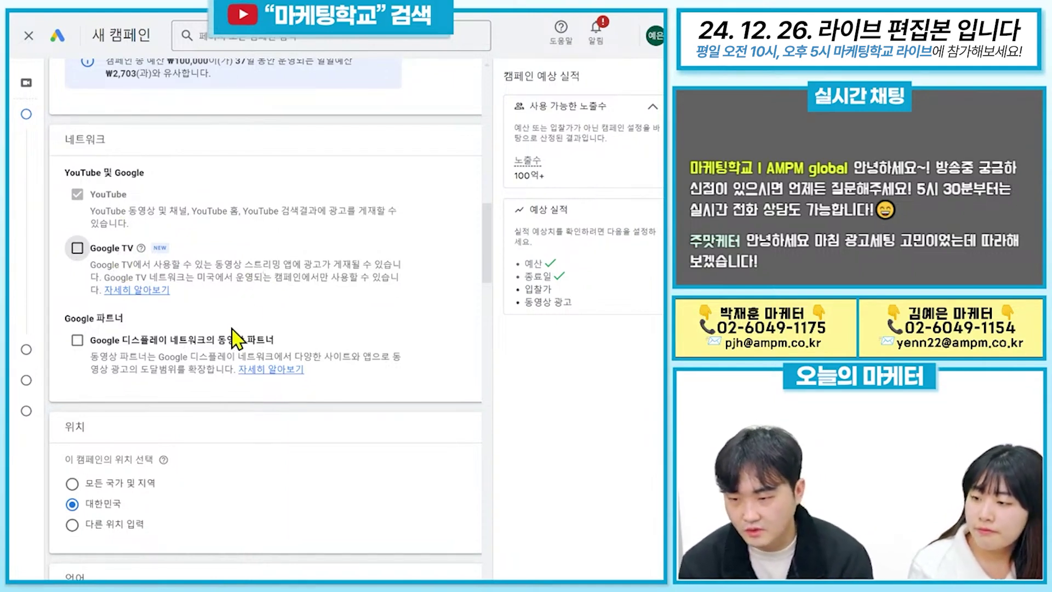
click(77, 340)
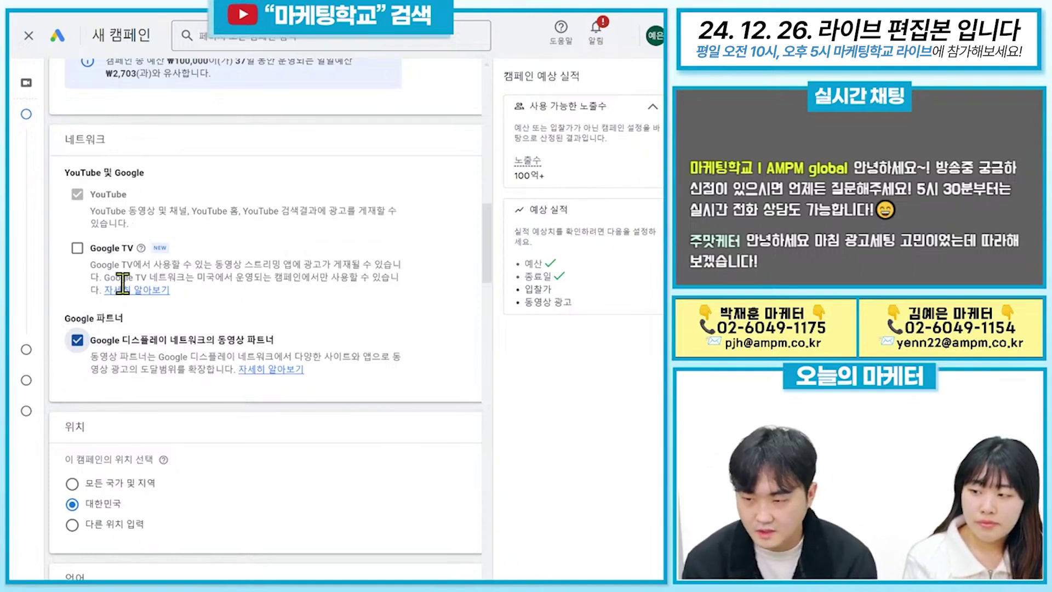
click(77, 340)
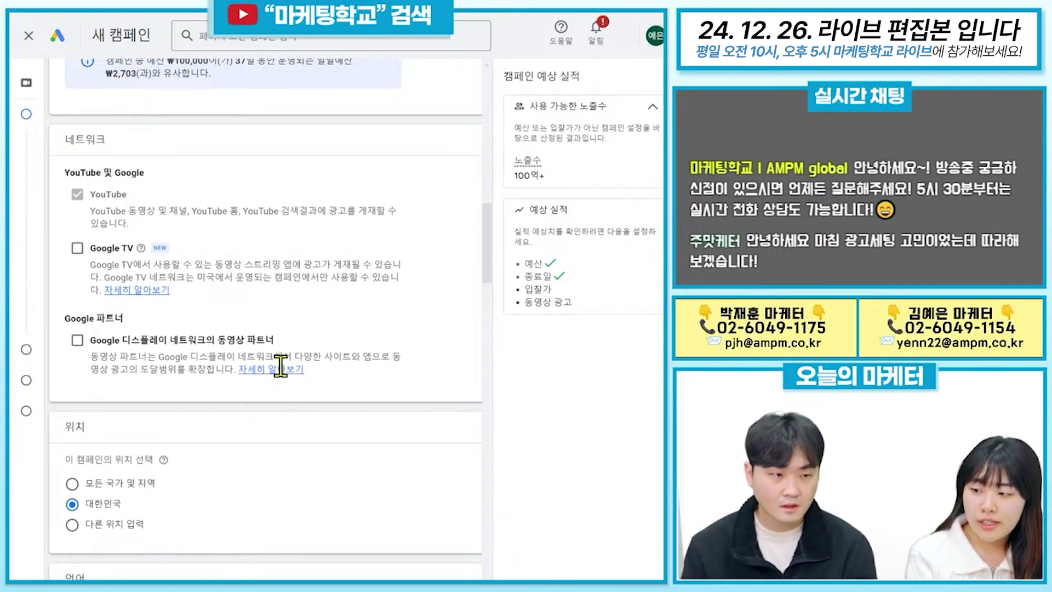
Step: Expand the 관련 동영상 section and view its dialog for adding related videos, leaving it without adding any
scroll(288, 394, down, 5)
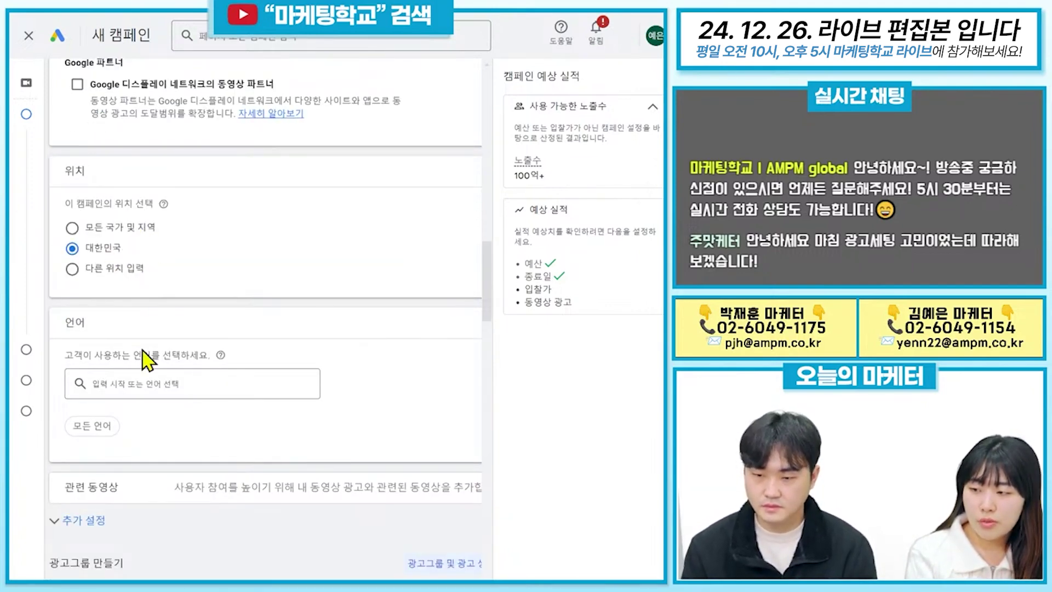
scroll(141, 357, down, 1)
scroll(236, 409, down, 1)
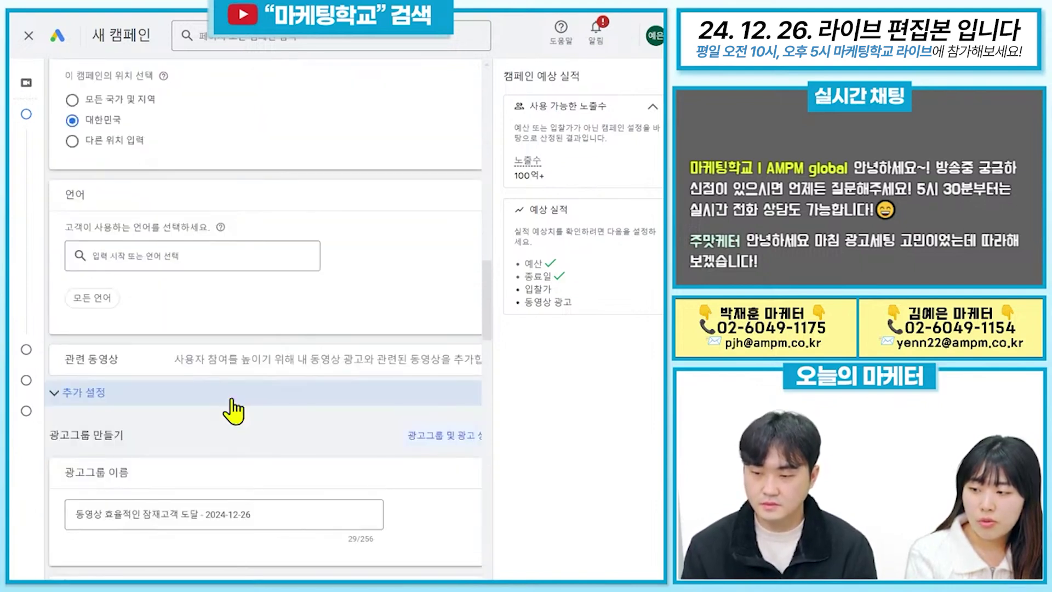
click(307, 378)
scroll(308, 378, down, 2)
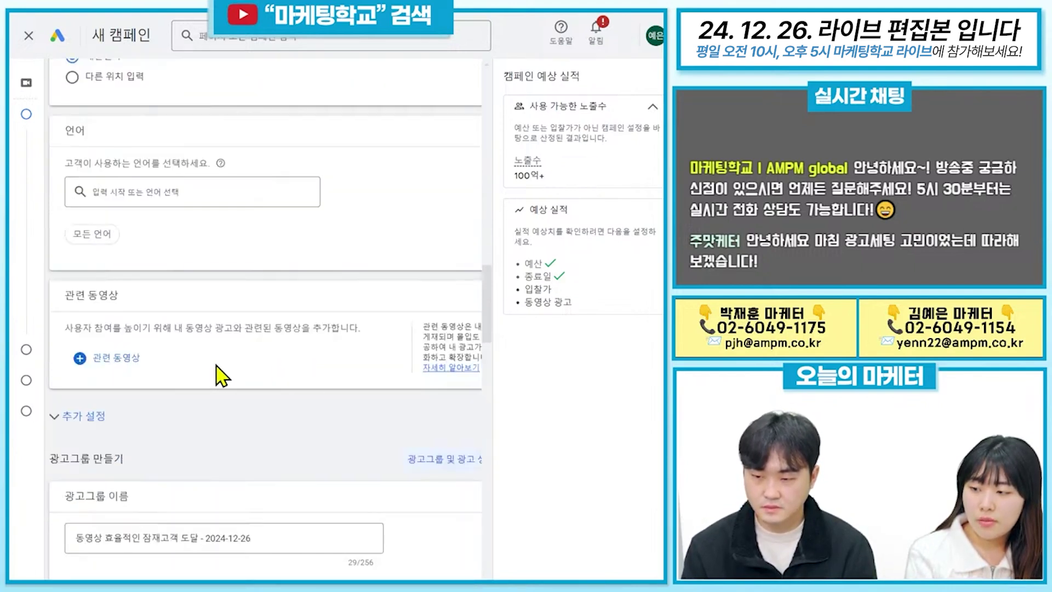
click(115, 361)
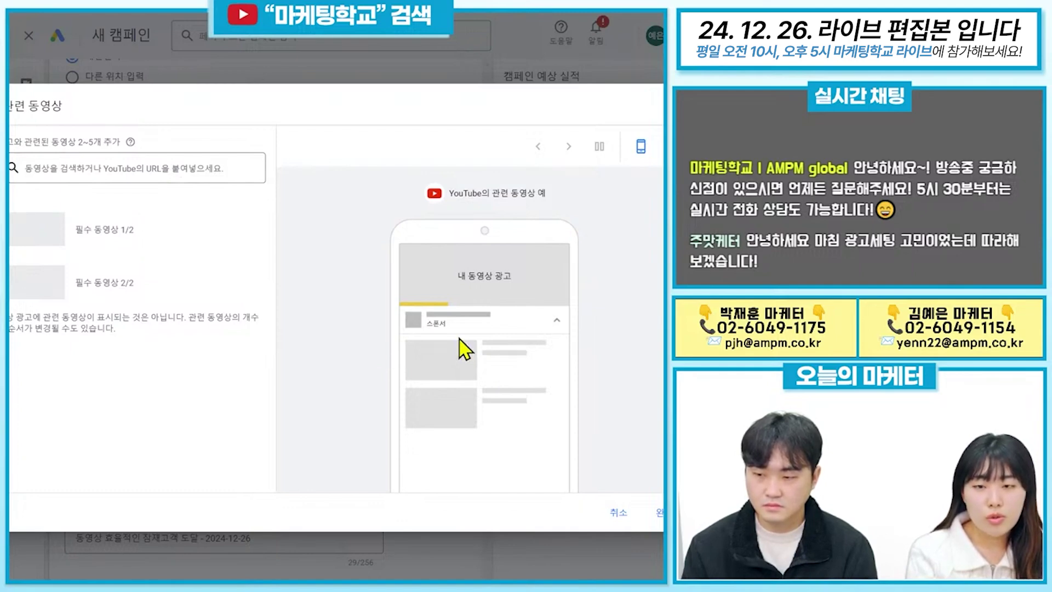
click(617, 513)
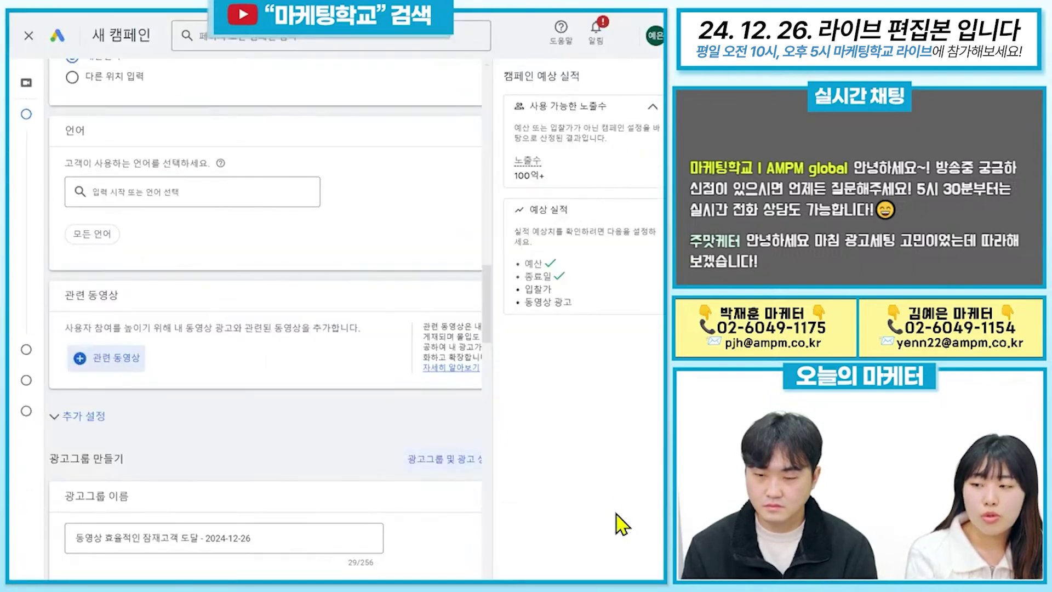
Step: Expand 추가 설정 and switch the 기기 setting to 특정 기기 타겟팅 설정 with all device types included
scroll(329, 446, down, 2)
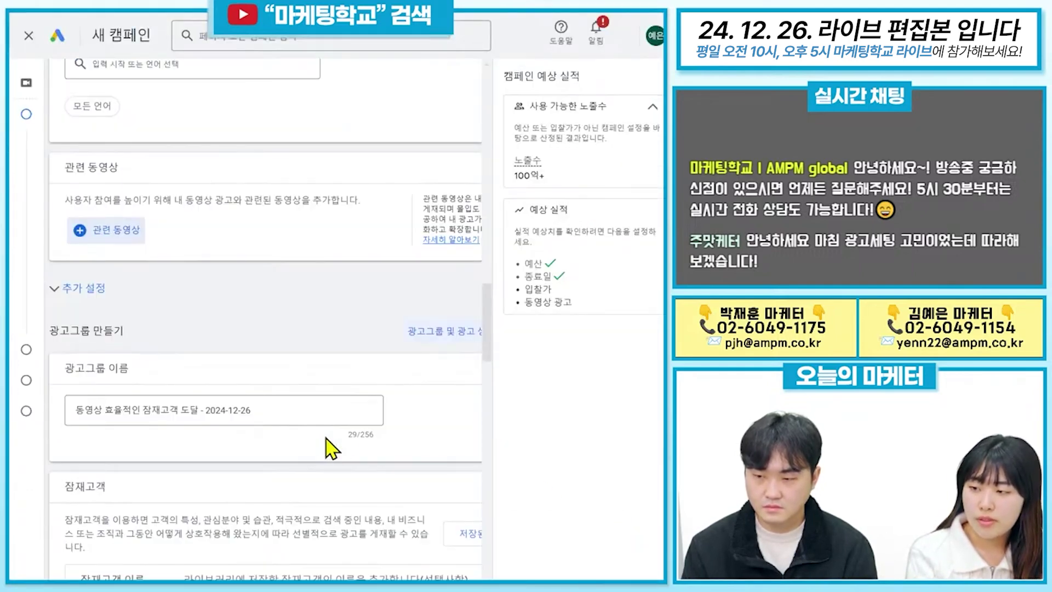
click(110, 290)
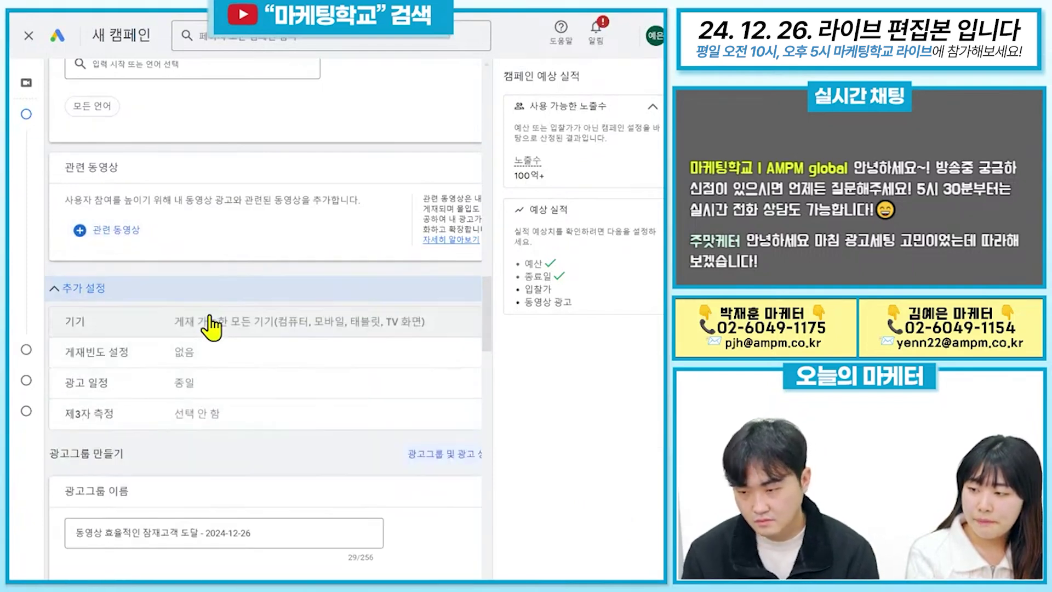
scroll(263, 406, down, 1)
click(341, 264)
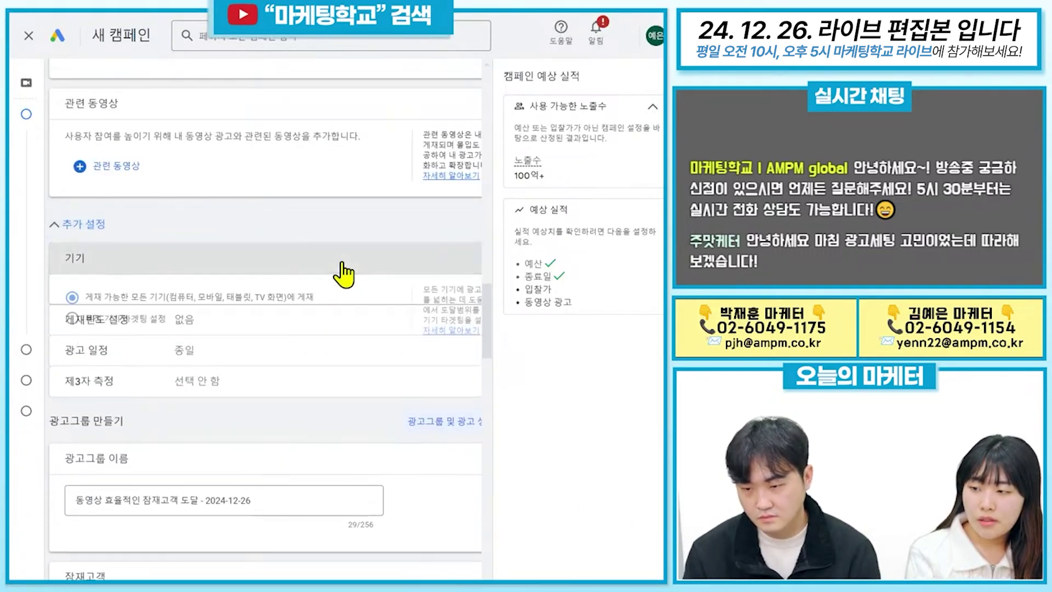
scroll(305, 274, down, 1)
click(151, 265)
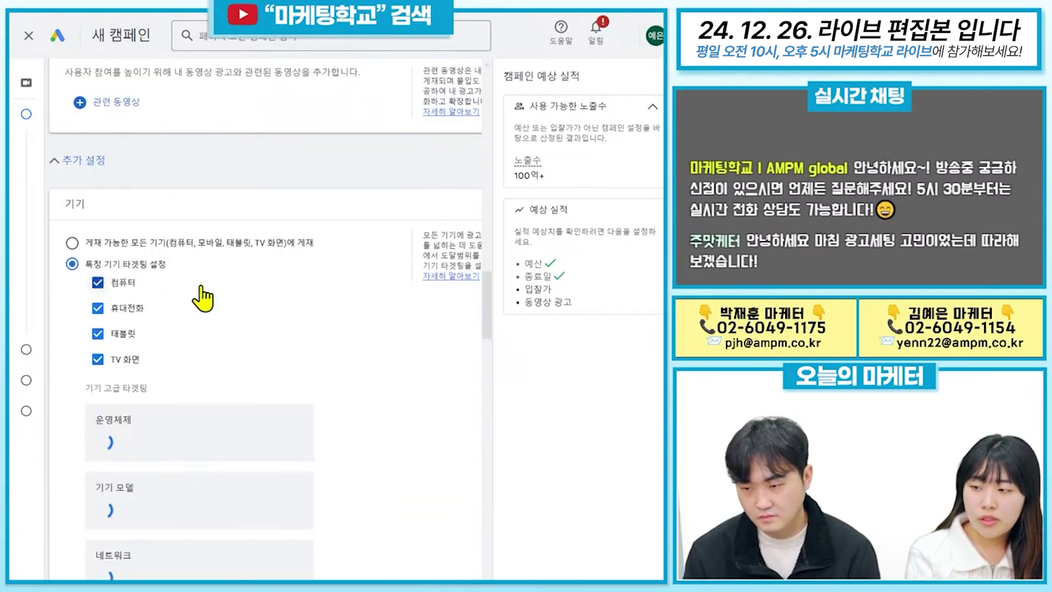
scroll(294, 375, down, 3)
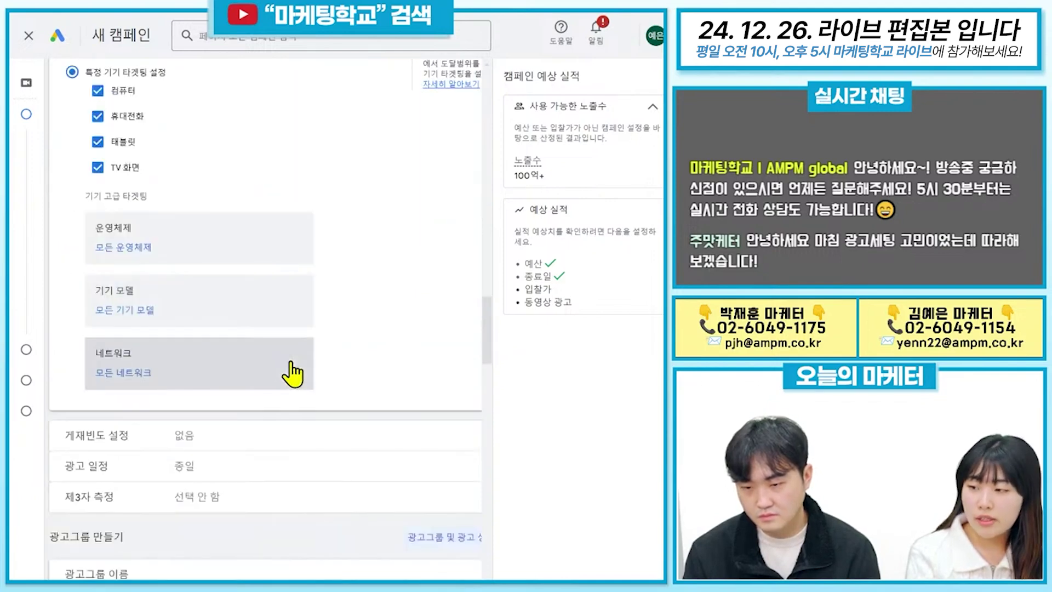
Step: Expand the 게재빈도 설정 and 광고 일정 sections to review the frequency caps and ad schedule options
scroll(292, 365, down, 1)
click(293, 368)
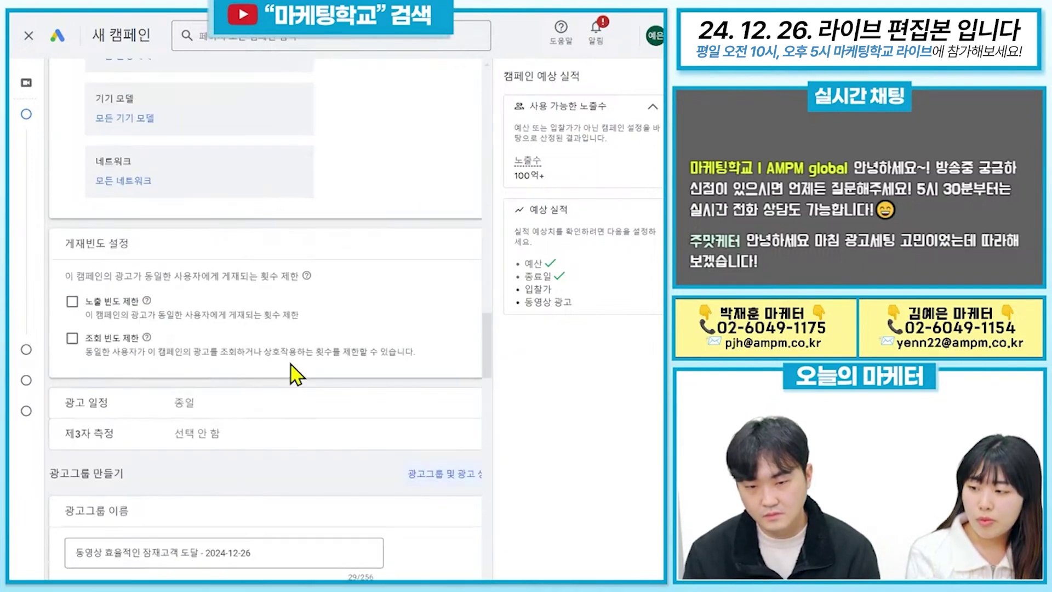
click(274, 418)
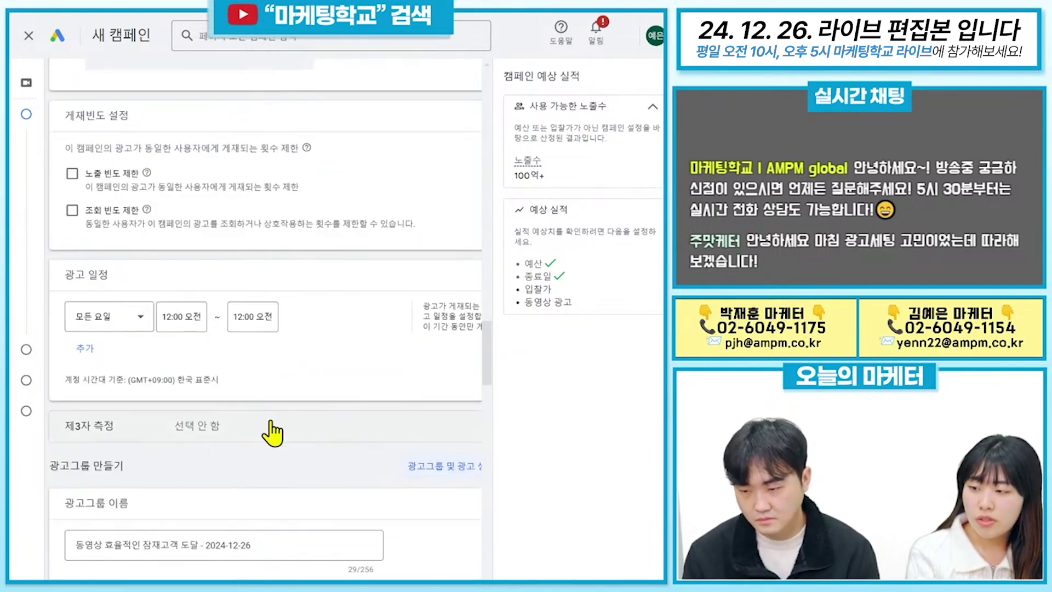
scroll(273, 433, down, 1)
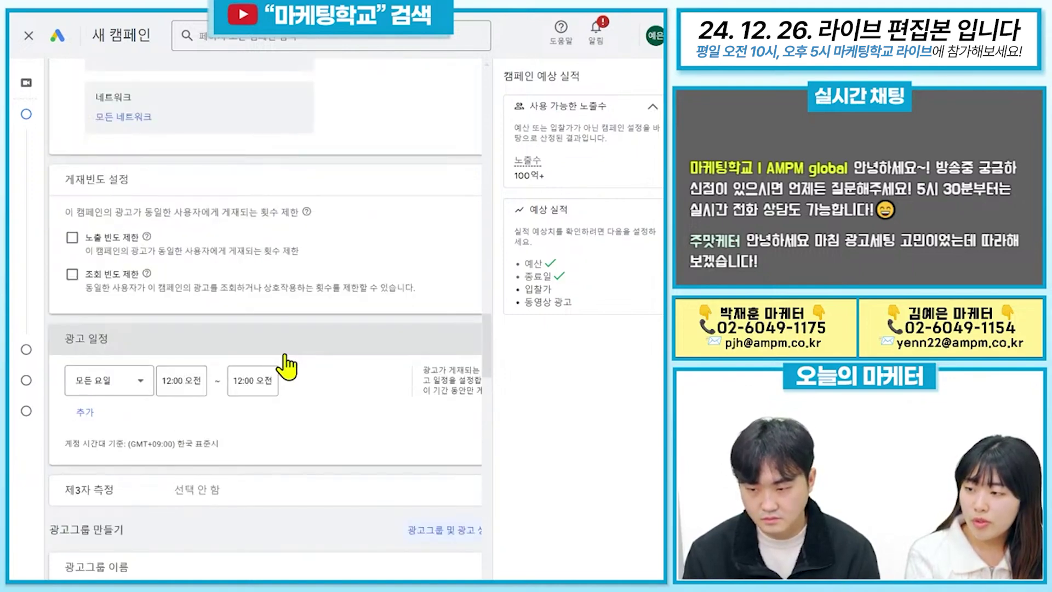
Step: Expand 추가 잠재고객 세그먼트 and 관심분야 및 세부 인구통계 in the ad group's 잠재고객 section
scroll(285, 367, down, 6)
scroll(335, 370, down, 4)
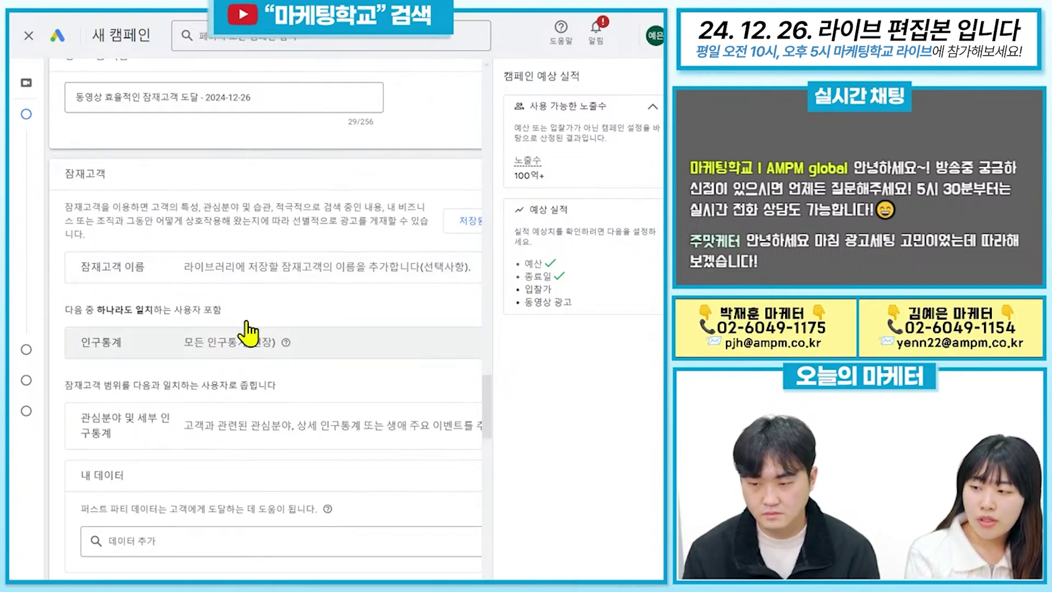
scroll(329, 378, down, 2)
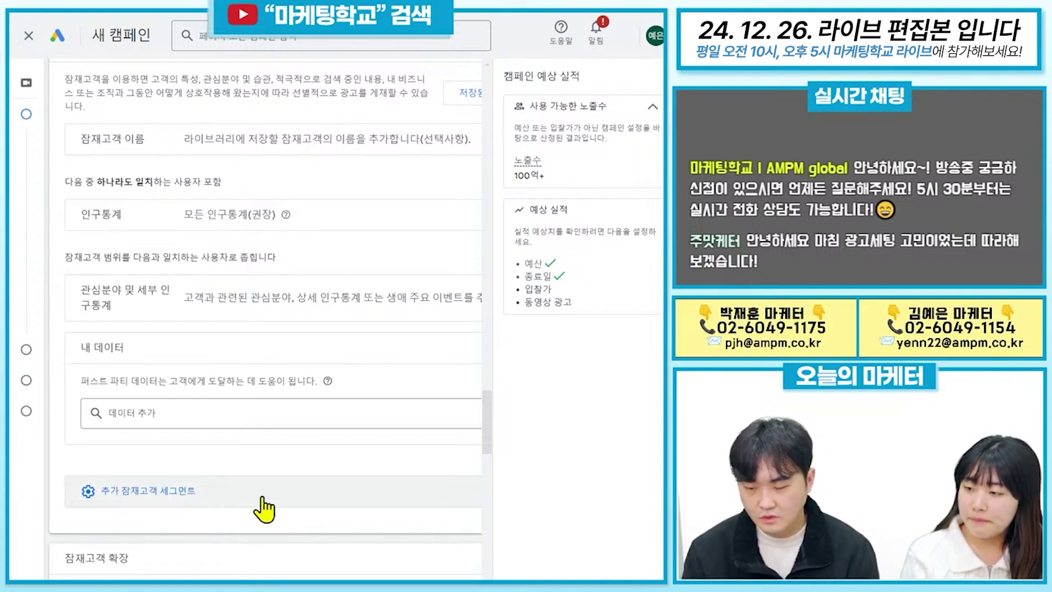
click(309, 504)
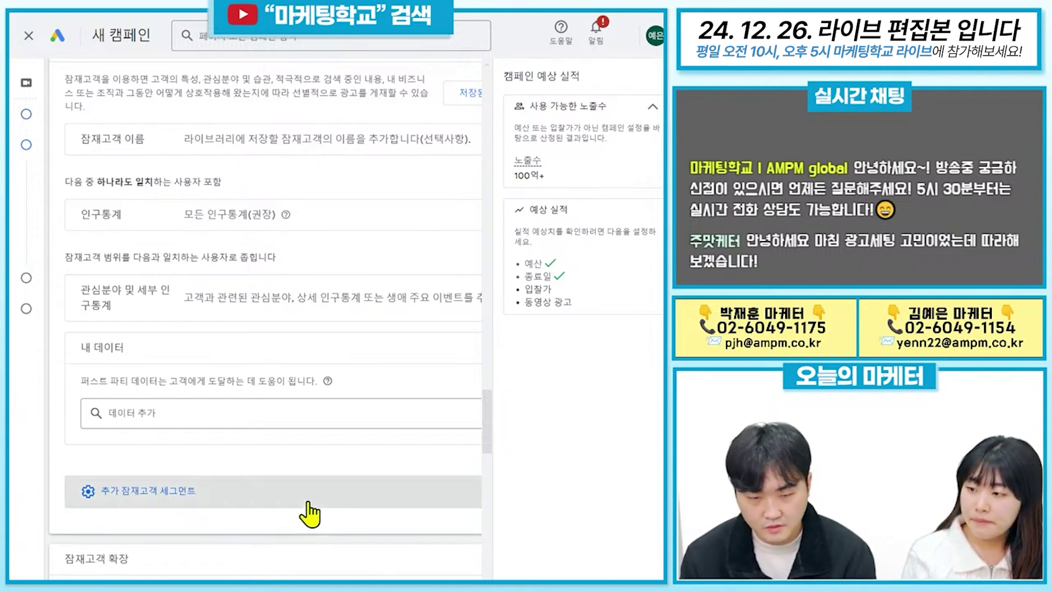
scroll(384, 422, down, 1)
click(380, 258)
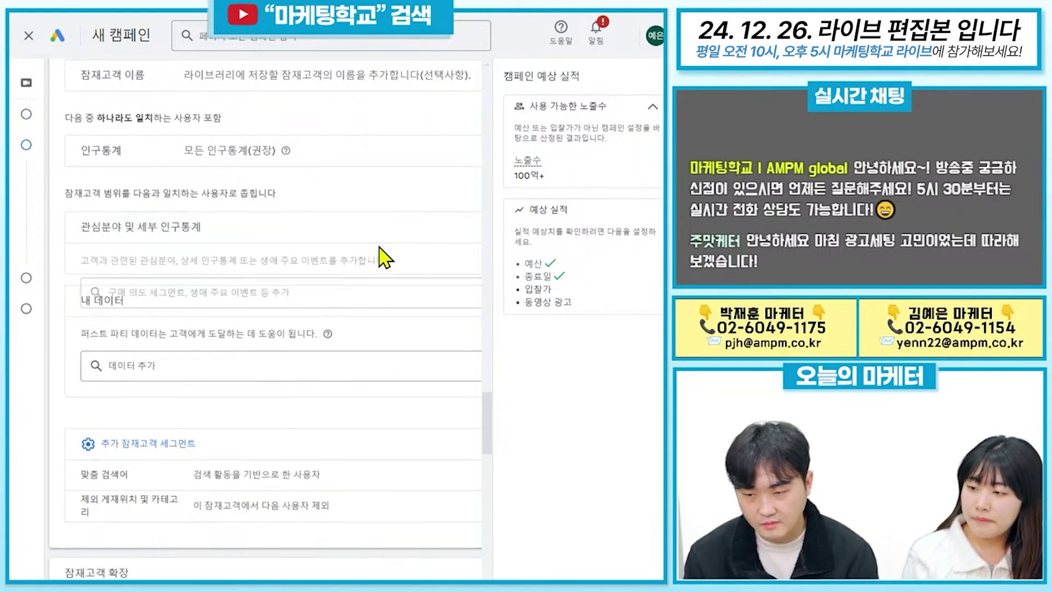
Step: Start a new custom segment and add the similar-website and similar-app conditions alongside the interest or purchase intent condition
click(200, 311)
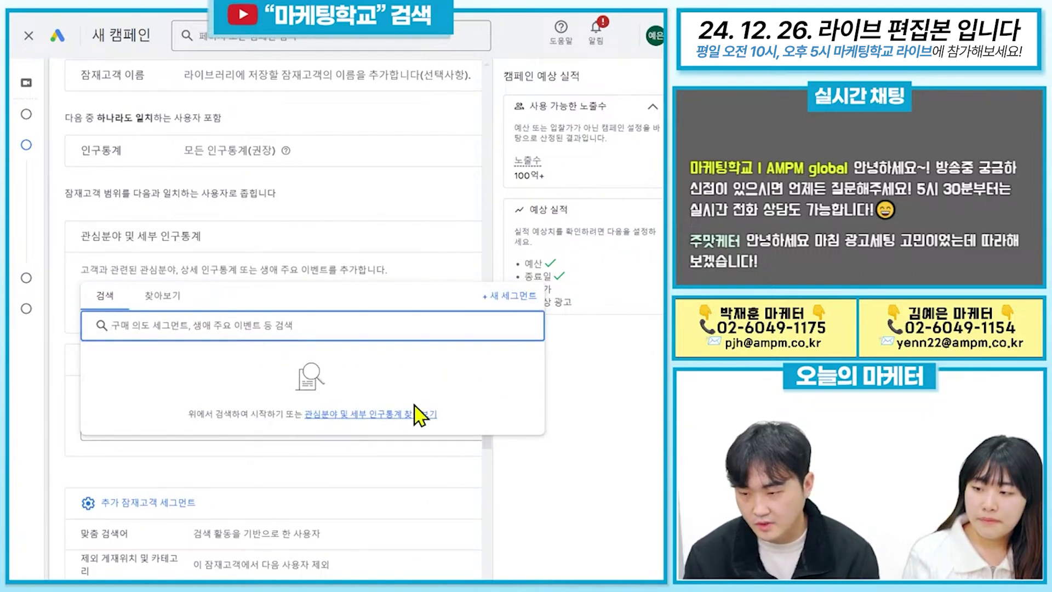
click(524, 296)
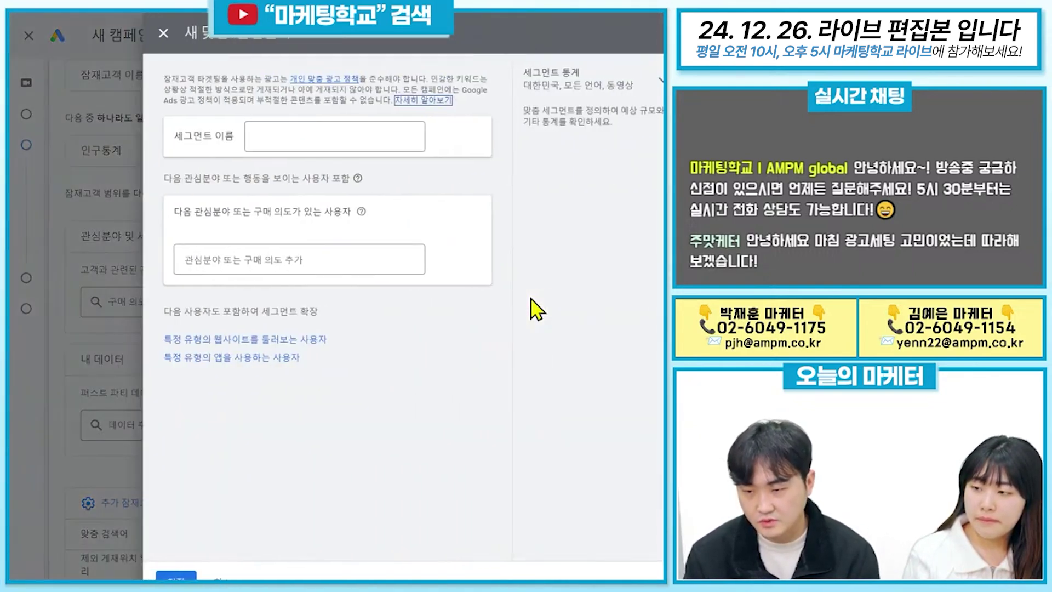
drag(197, 211, 314, 227)
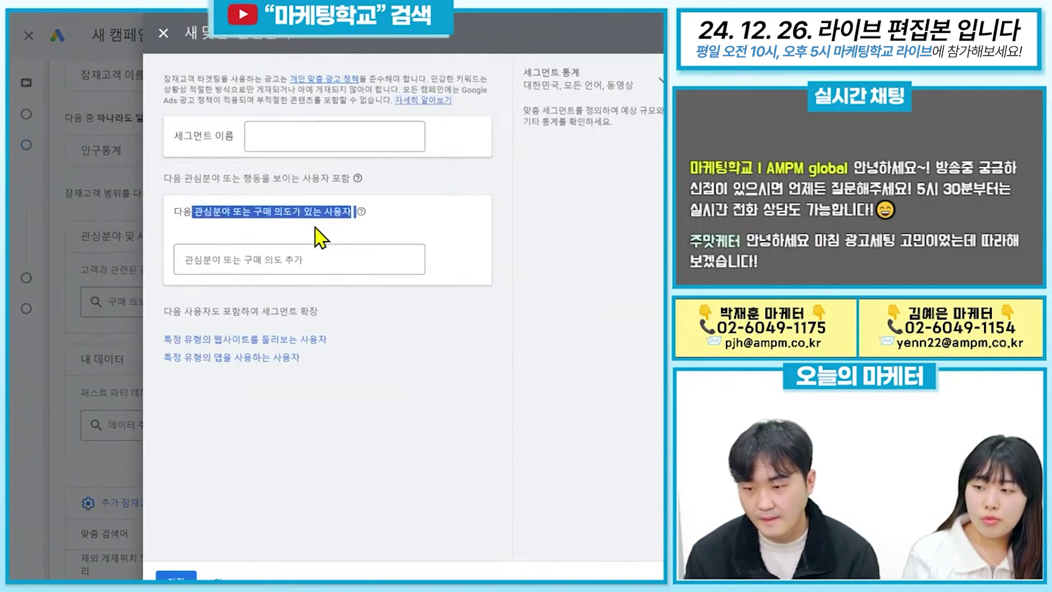
click(405, 229)
click(332, 263)
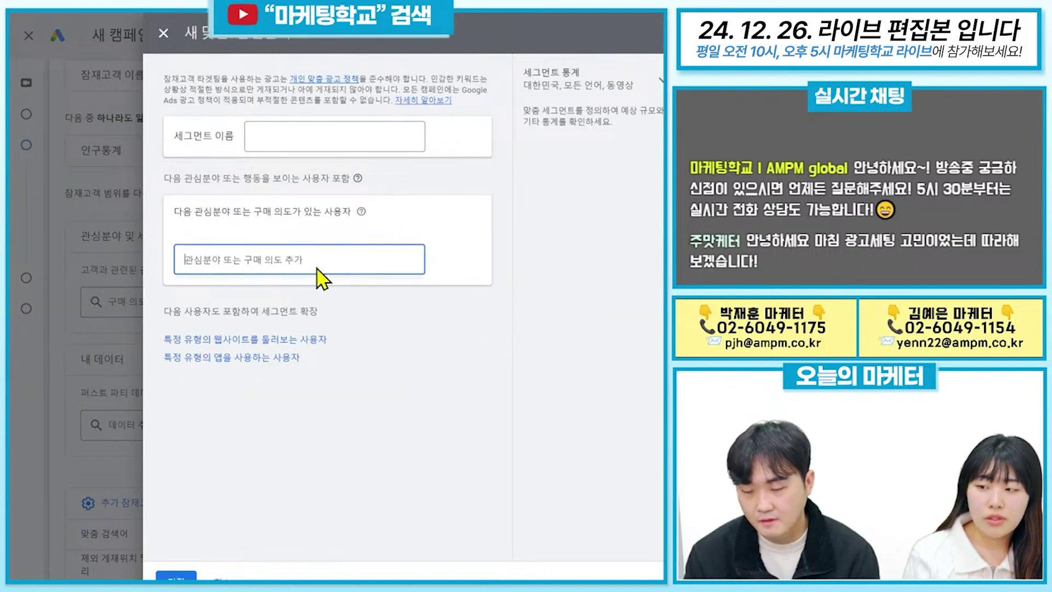
click(293, 341)
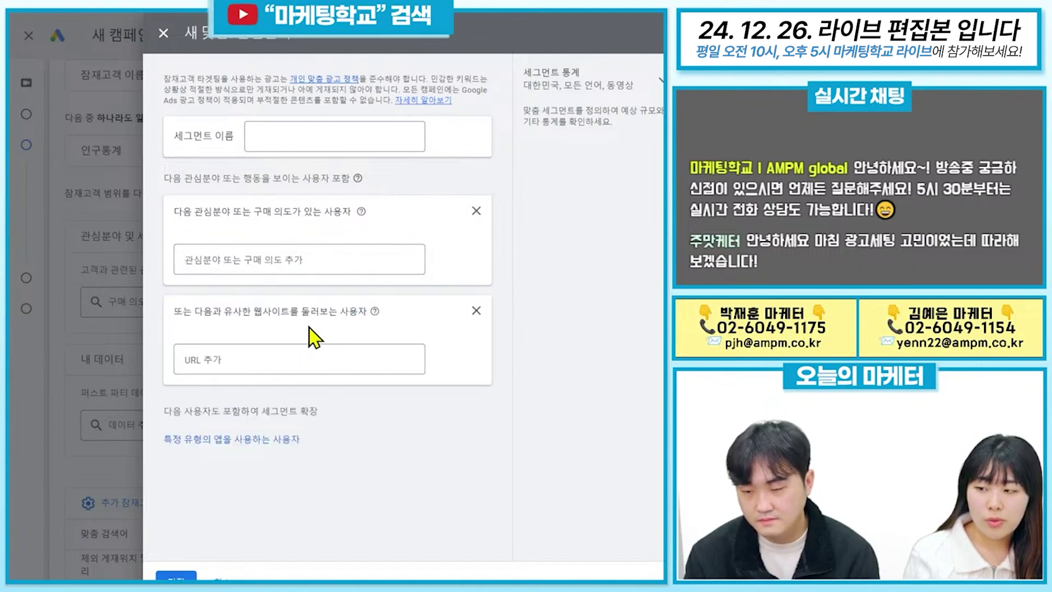
click(278, 441)
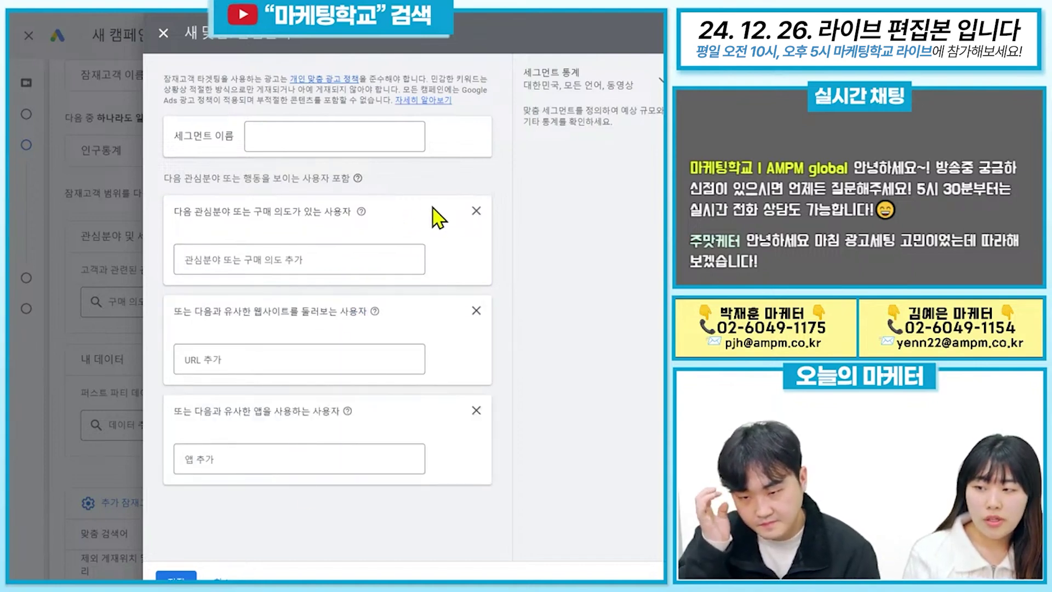
Step: Remove the interest and website conditions from the new custom segment and close it without saving
click(477, 211)
click(477, 211)
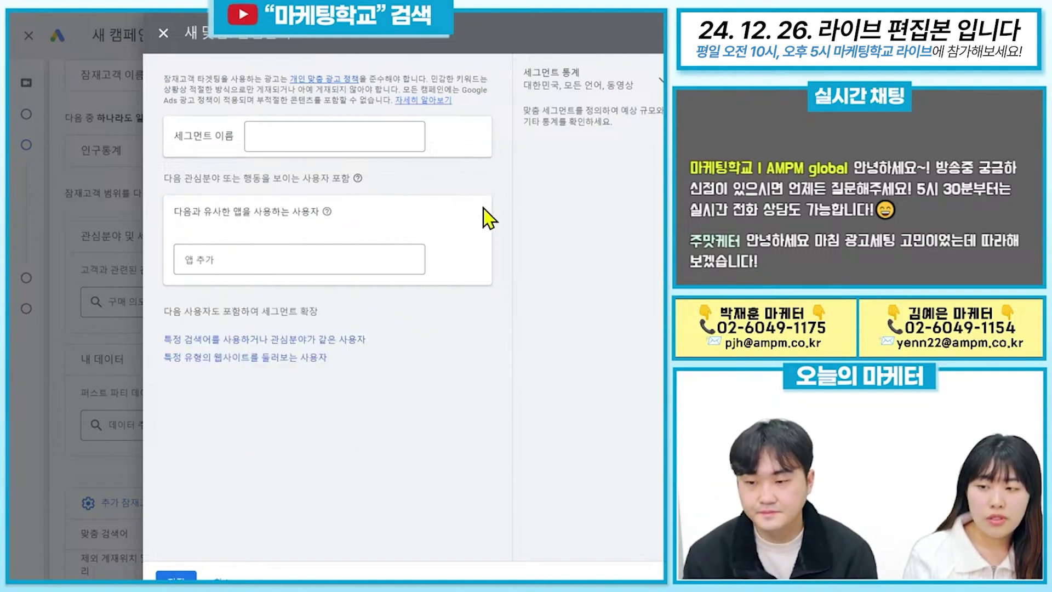
click(597, 86)
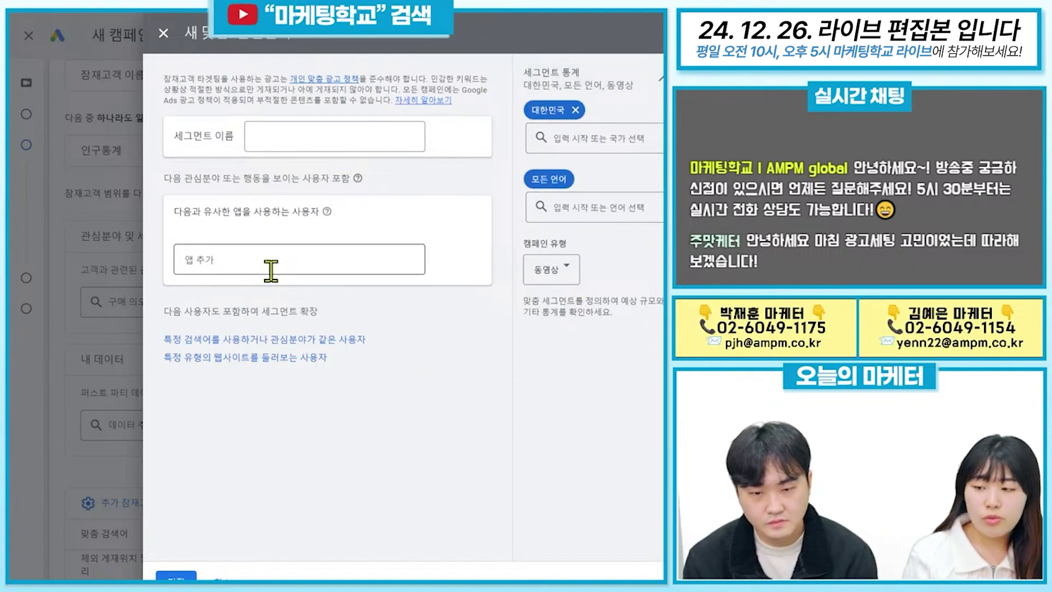
click(165, 34)
Step: Expand the 키워드, 주제 and 게재위치 sections under 콘텐츠 to review the content targeting options
scroll(351, 318, down, 2)
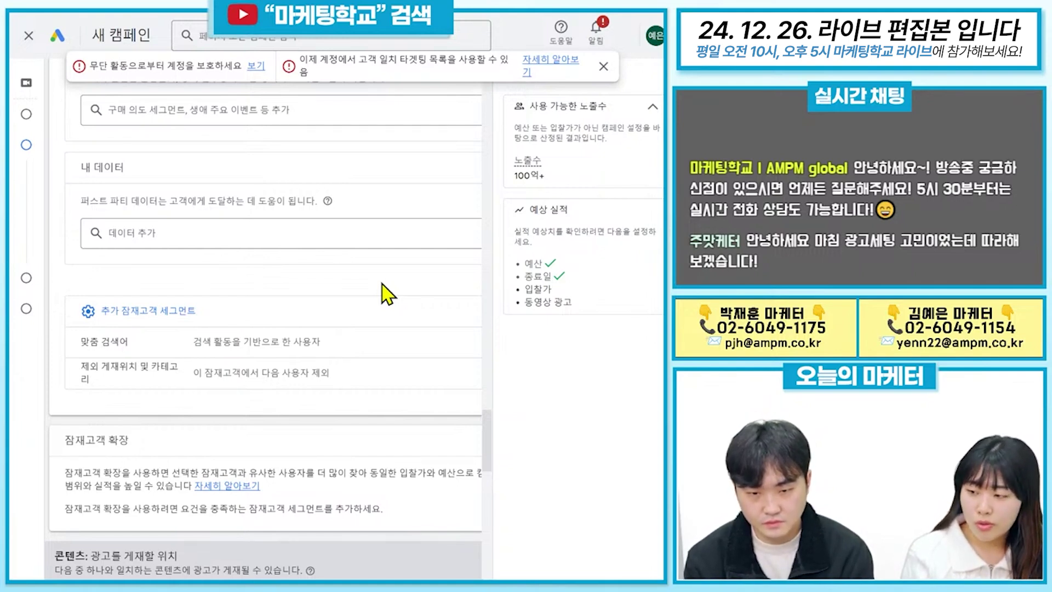
scroll(371, 284, down, 6)
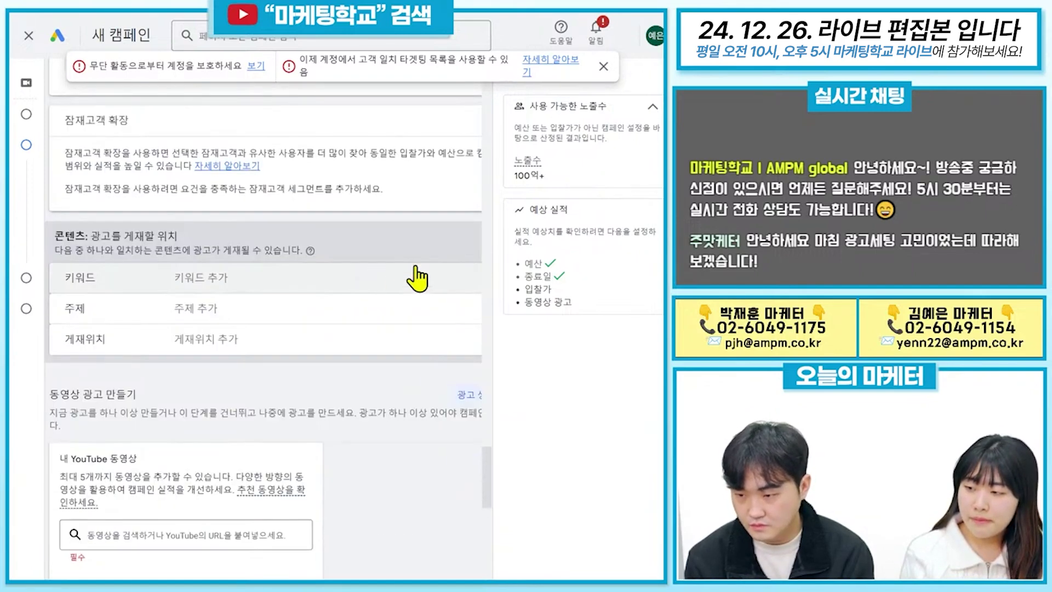
click(360, 291)
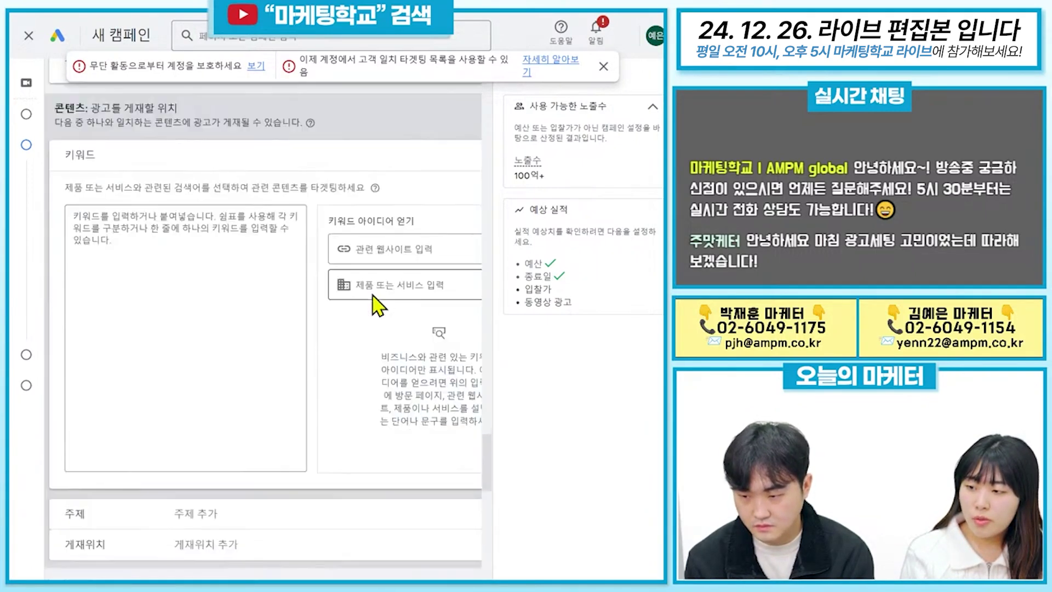
scroll(244, 378, down, 2)
click(291, 396)
scroll(281, 425, down, 2)
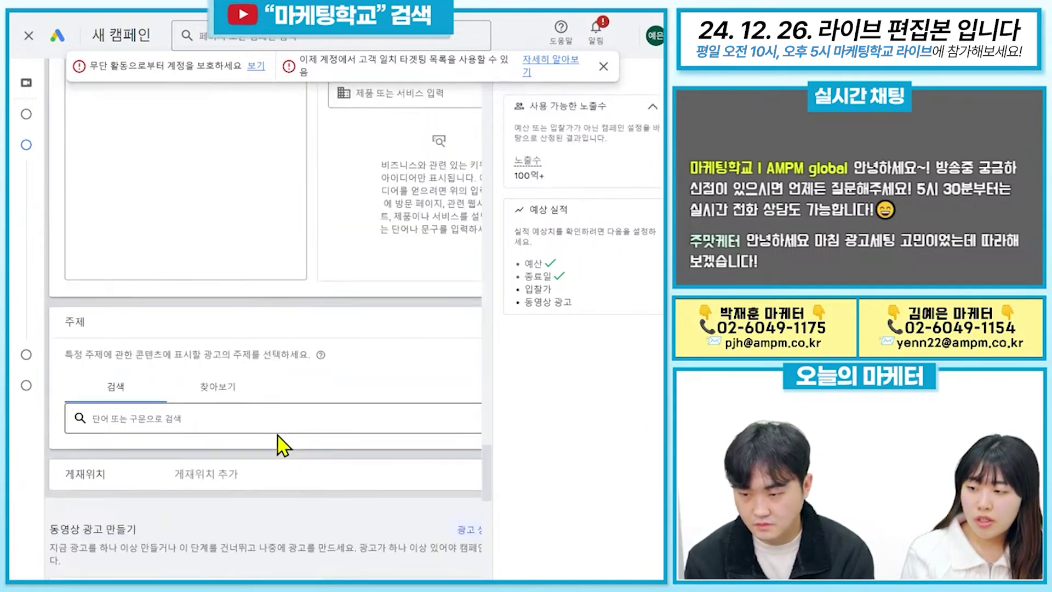
click(281, 418)
scroll(292, 427, down, 2)
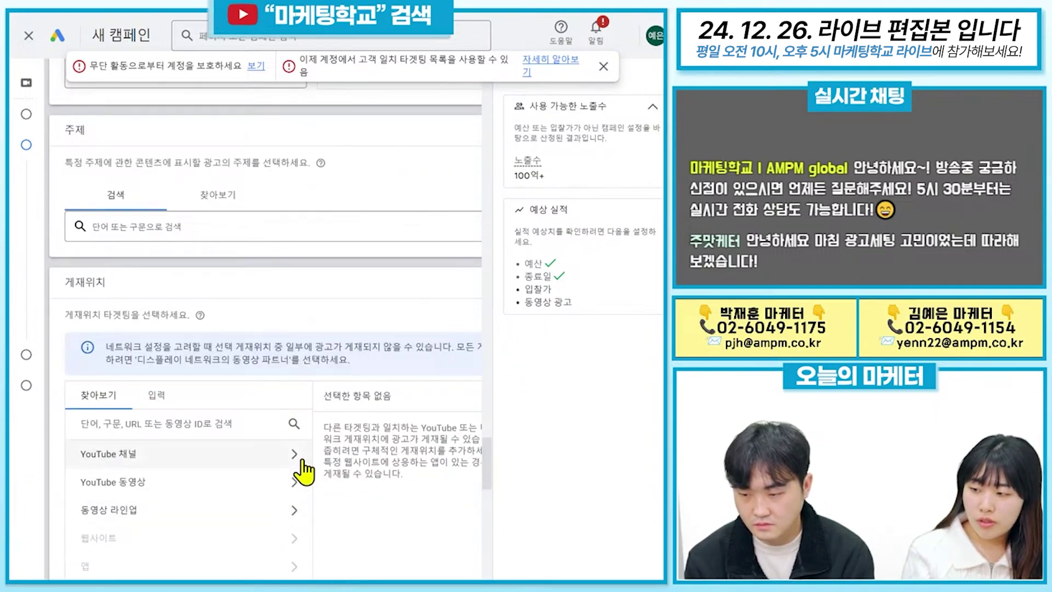
scroll(303, 471, down, 1)
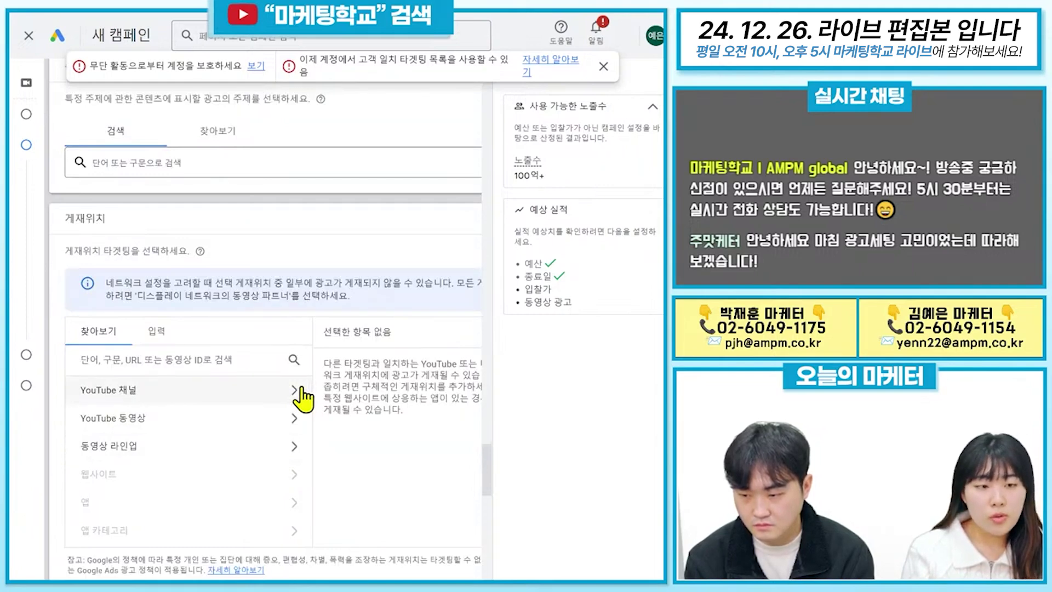
Step: Expand the 광고 제작 section under 동영상 광고 만들기 to show the responsive video ad options
scroll(351, 427, down, 3)
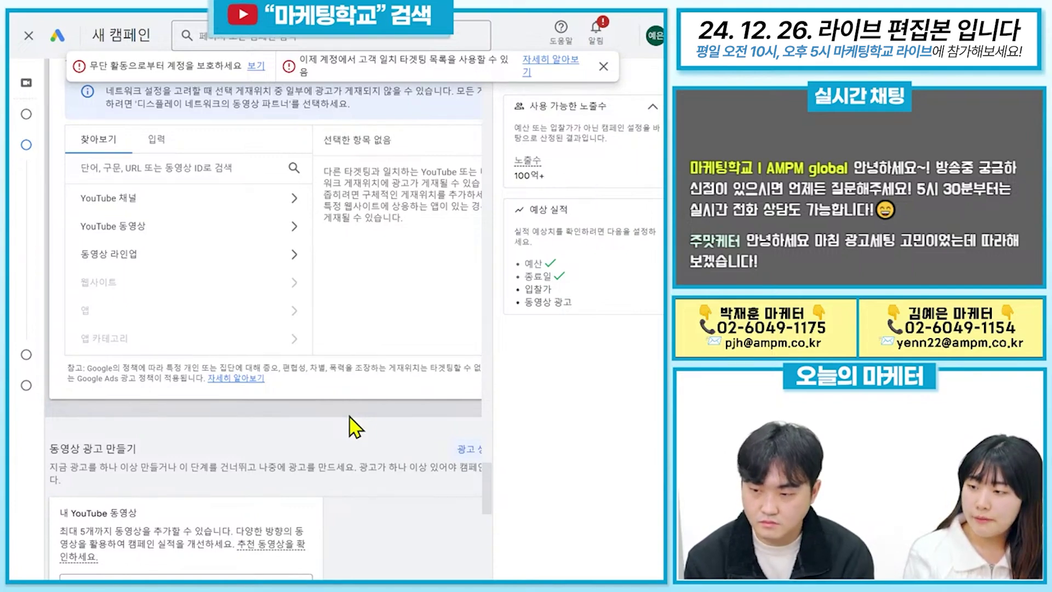
scroll(355, 427, down, 5)
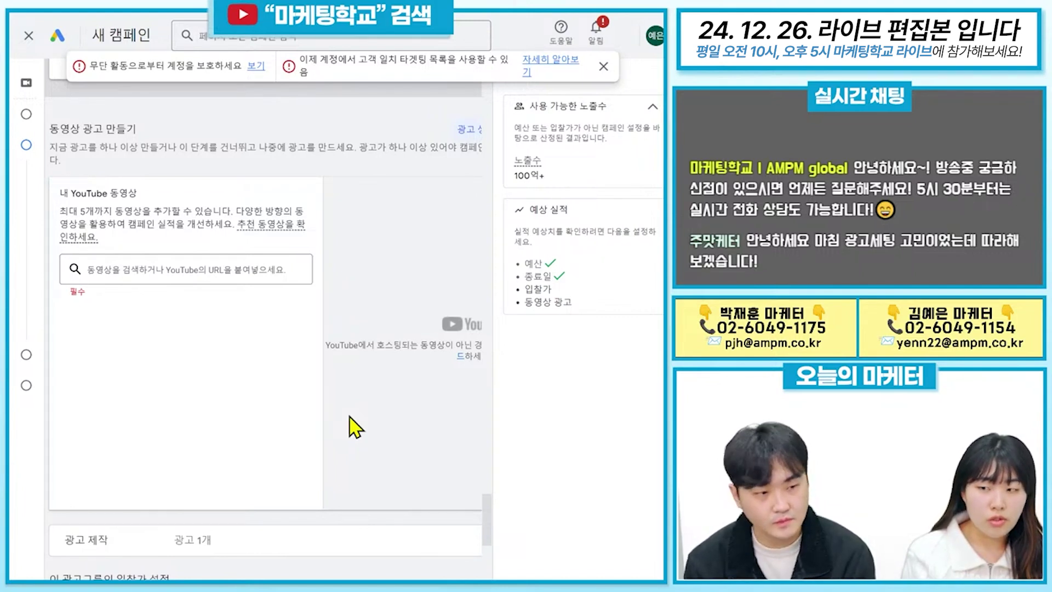
click(214, 269)
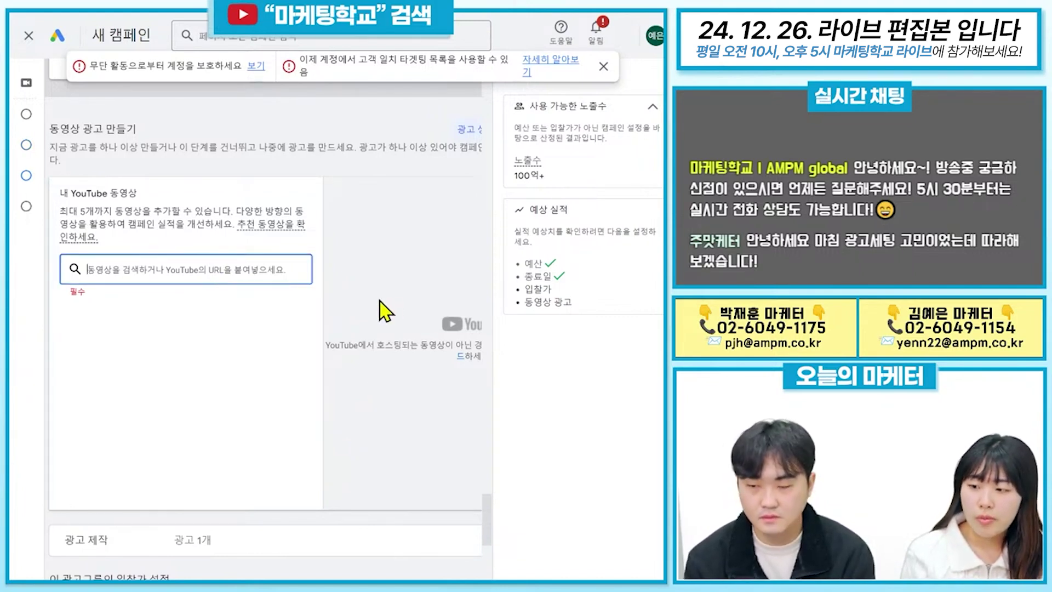
click(278, 552)
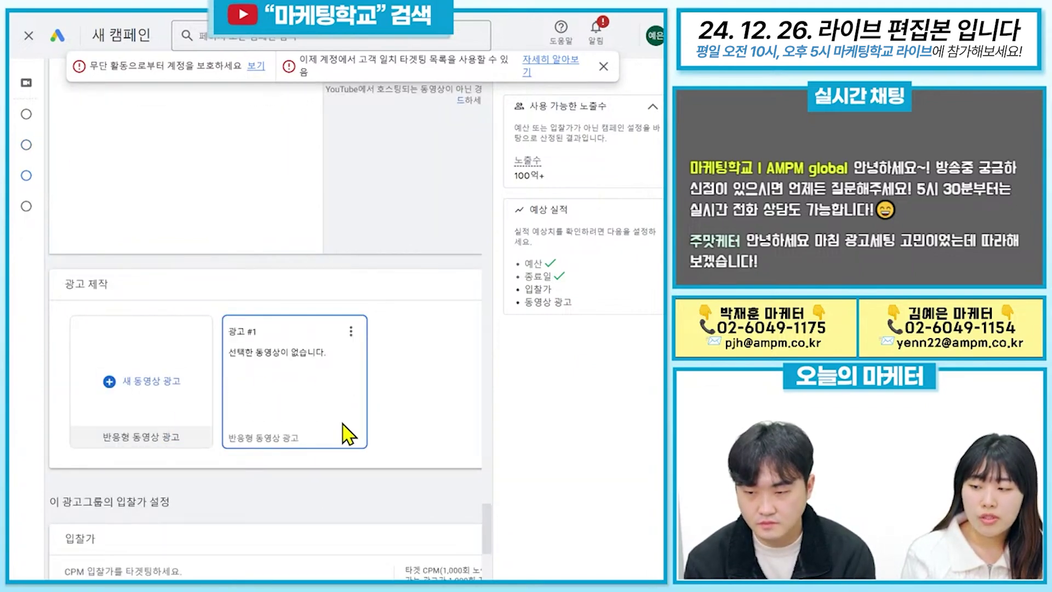
Step: Examine the 내 YouTube 동영상 instructions and highlight the phrase 최대 5개까지 동영상
scroll(348, 434, up, 2)
scroll(345, 434, up, 1)
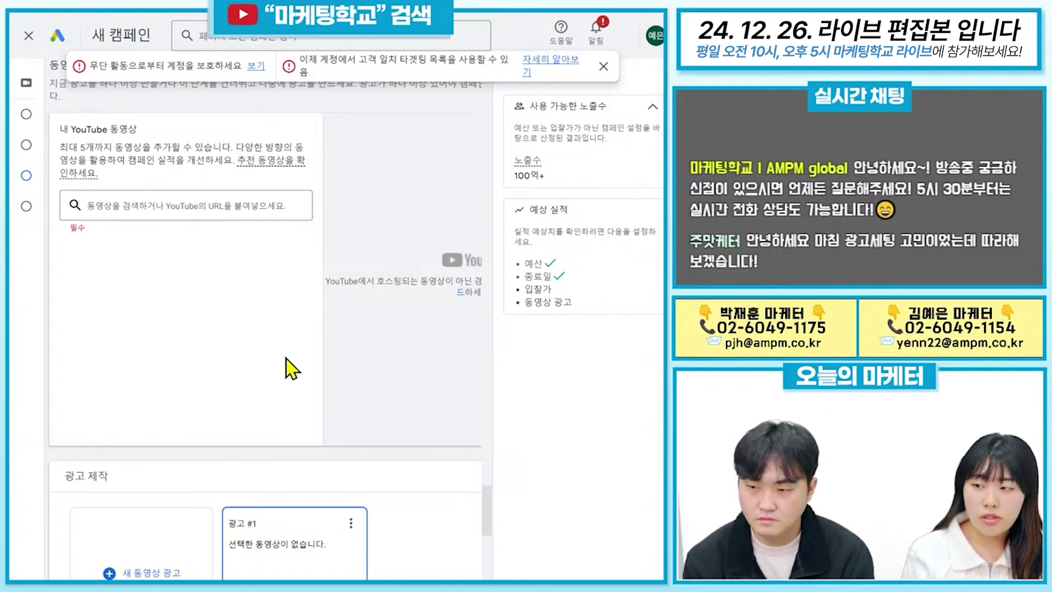
scroll(286, 358, up, 1)
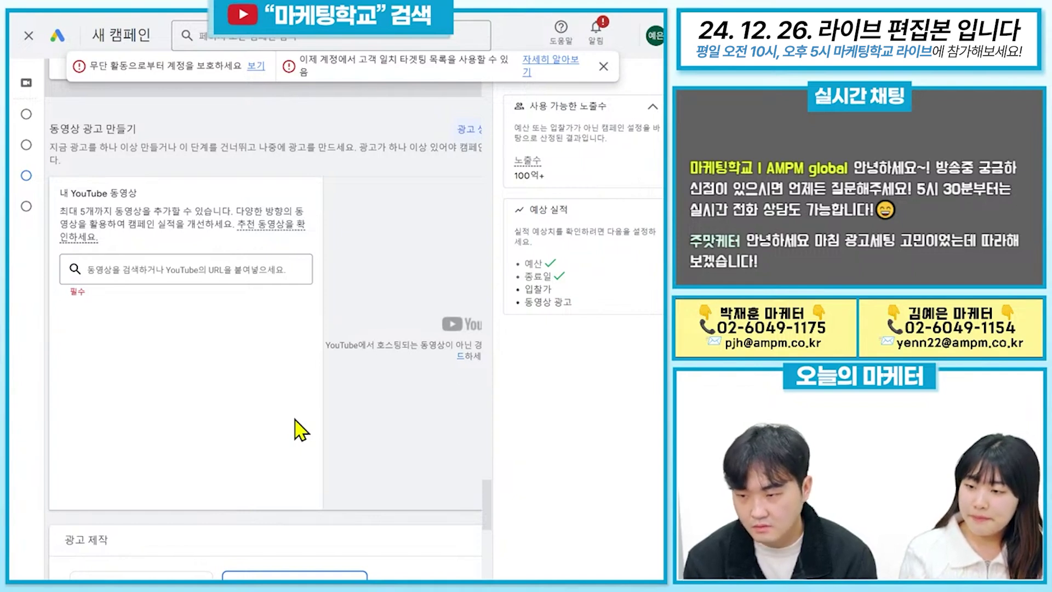
scroll(300, 430, down, 2)
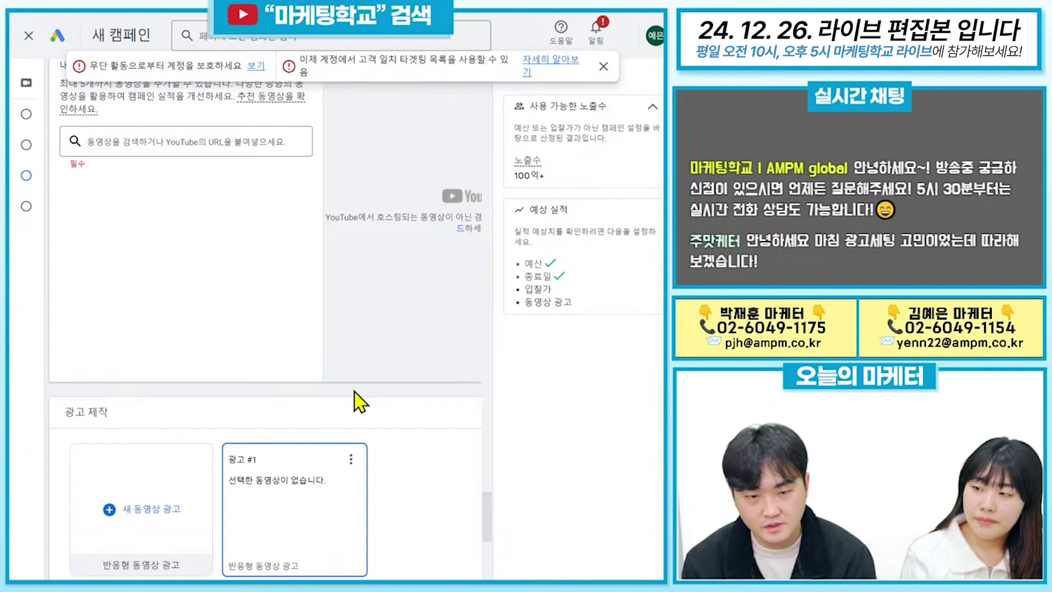
scroll(275, 331, up, 4)
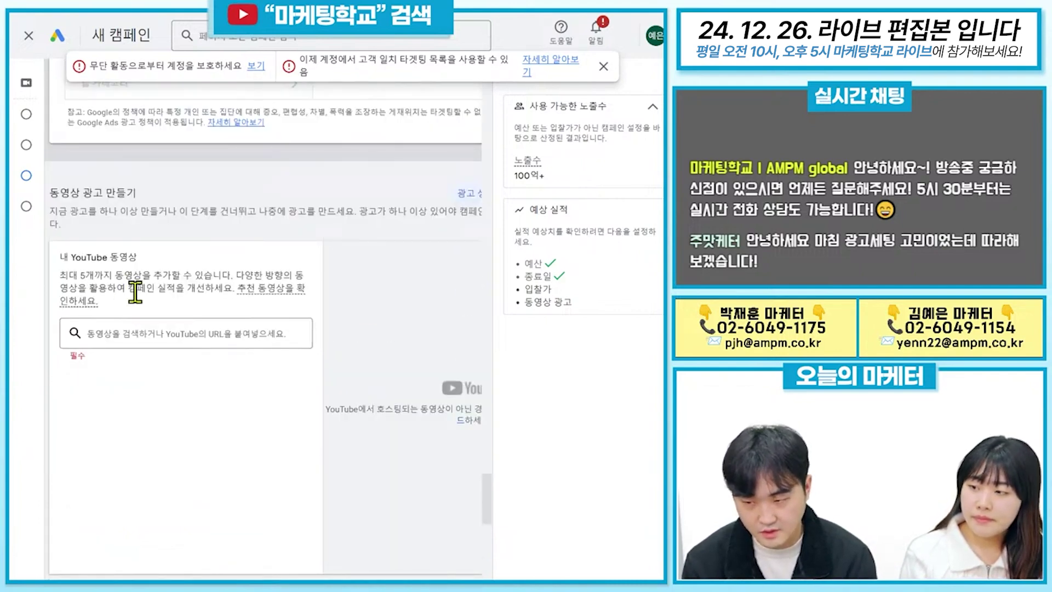
drag(146, 274, 30, 283)
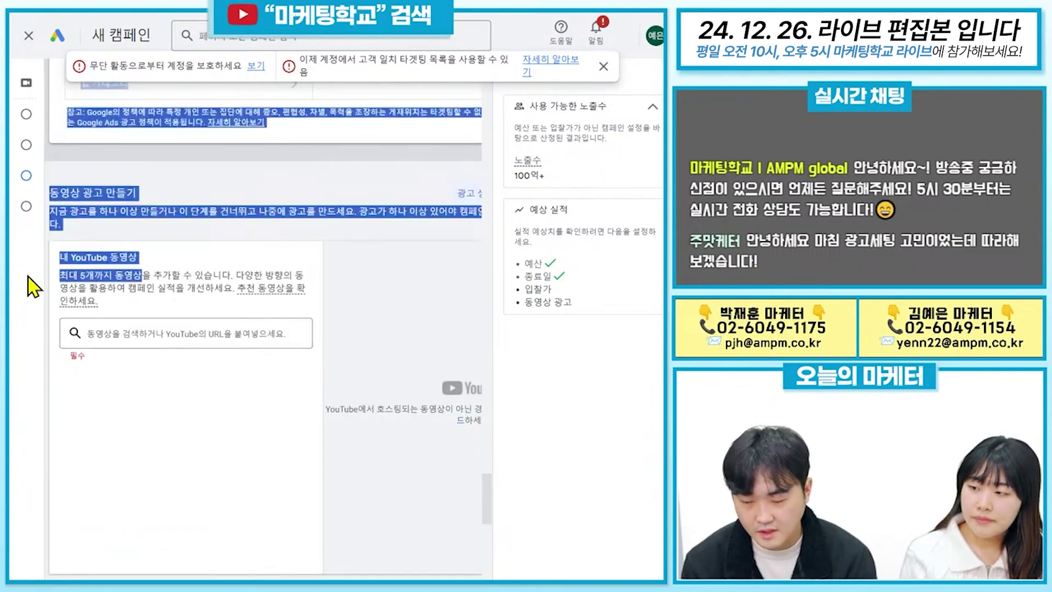
click(171, 298)
drag(144, 274, 53, 281)
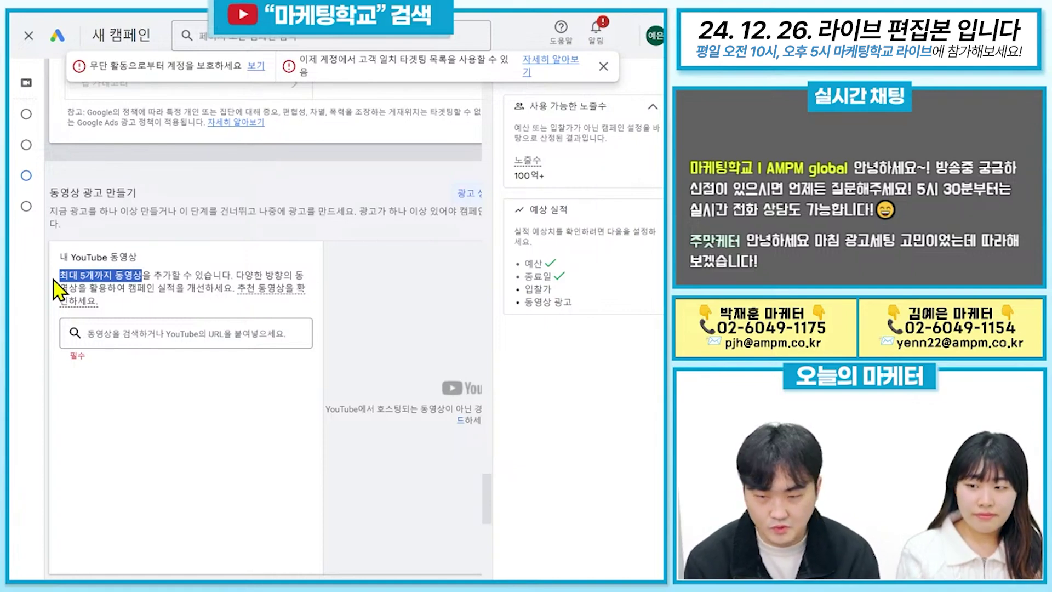
Step: Clear 인스트림 광고 and 인피드 광고 under the campaign's 광고 형식, and re-enable 인스트림 광고 alongside Shorts 광고
scroll(55, 288, up, 15)
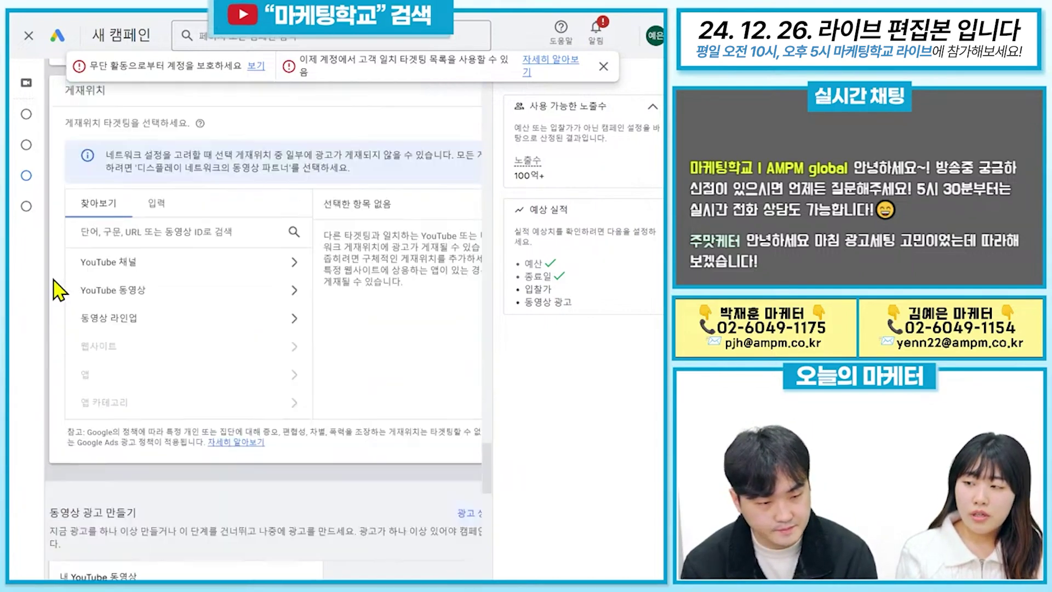
scroll(390, 390, up, 10)
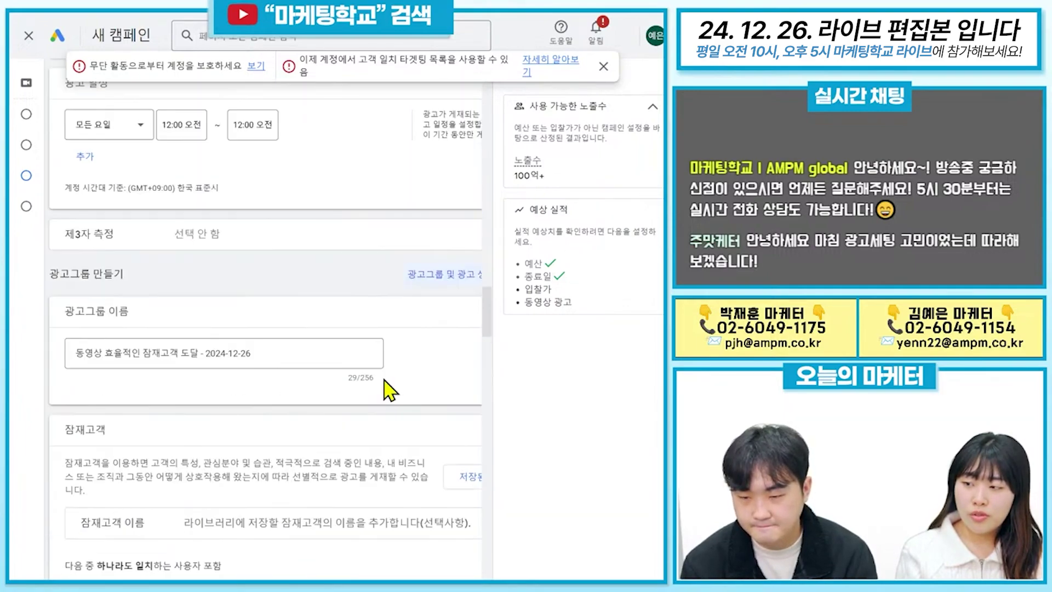
scroll(390, 390, up, 15)
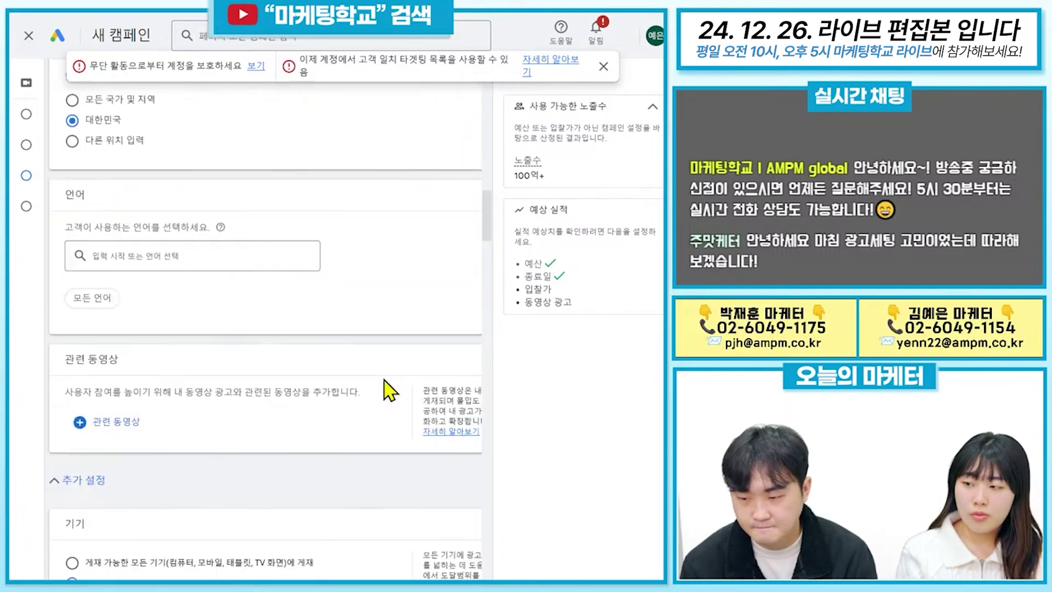
scroll(391, 390, up, 2)
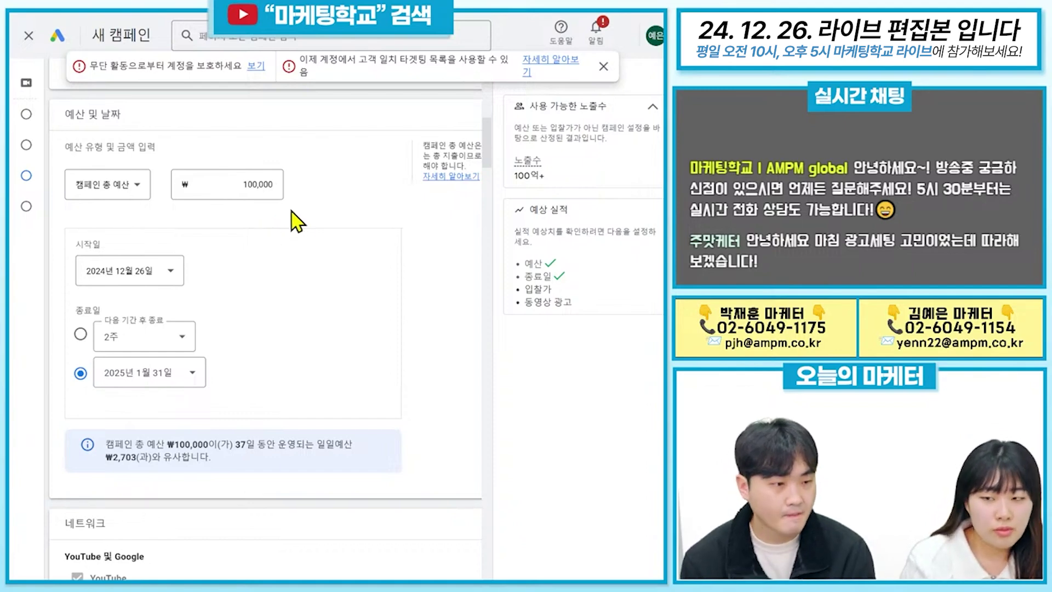
scroll(370, 351, up, 5)
scroll(374, 337, up, 4)
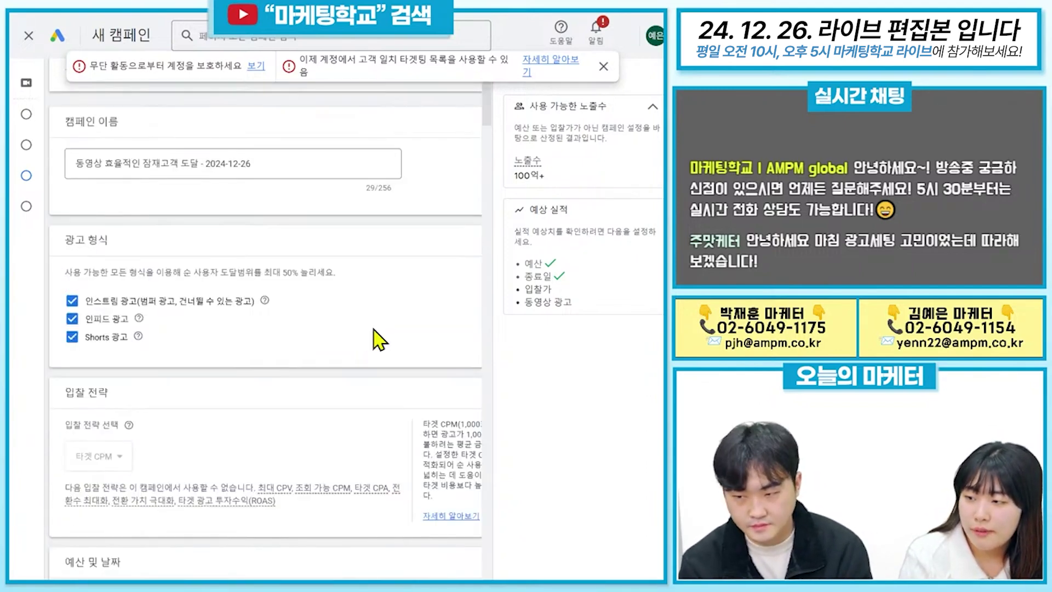
scroll(377, 340, up, 1)
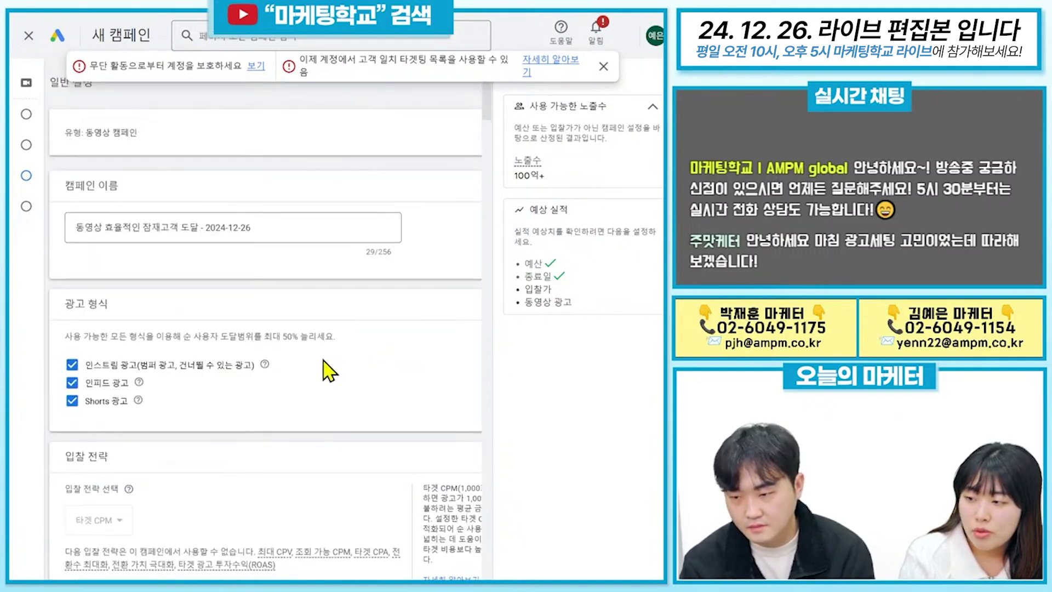
scroll(191, 378, down, 1)
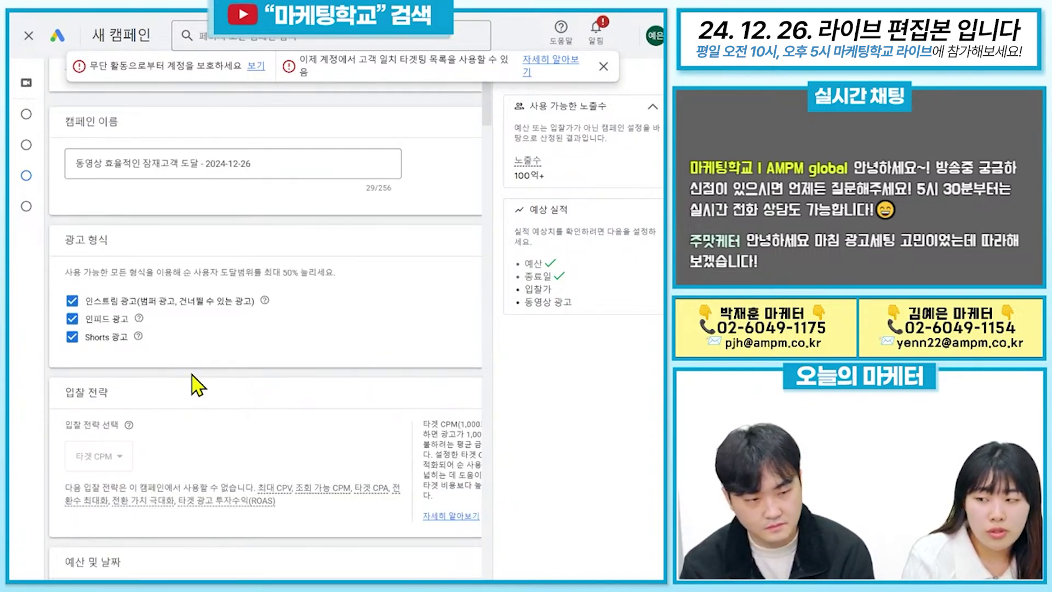
click(118, 302)
click(118, 319)
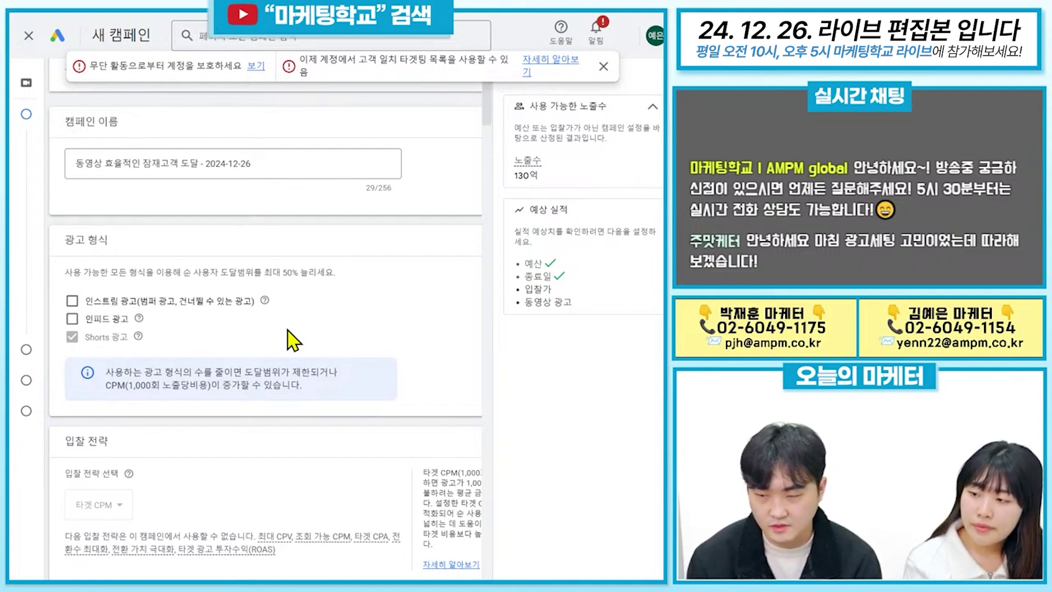
click(72, 301)
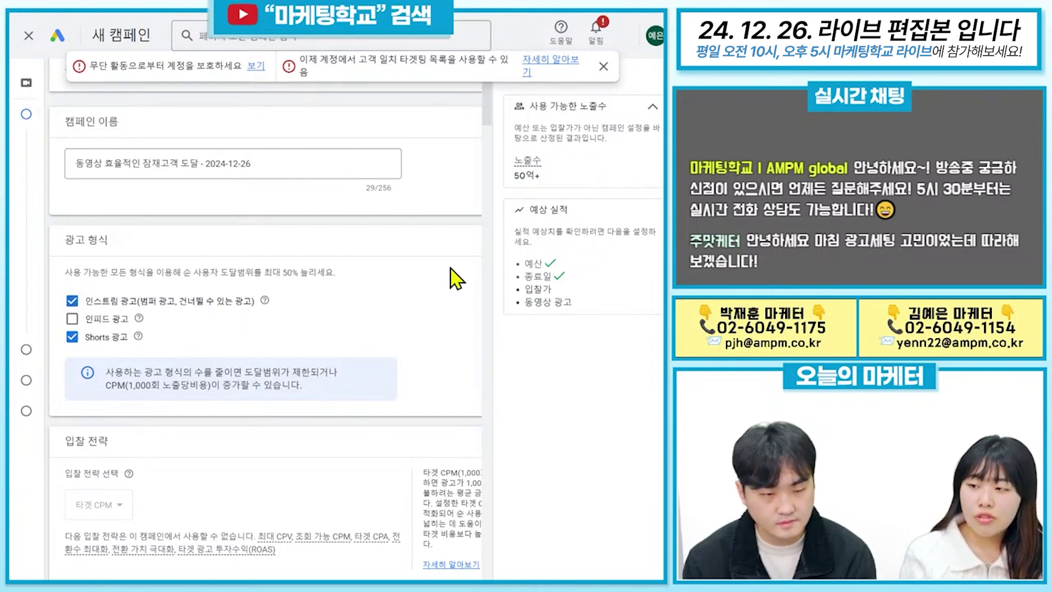
Step: Review the campaign settings from 광고 형식, 입찰 전략 and 예산 및 날짜 through to the ad group's 잠재고객 section
scroll(447, 285, up, 1)
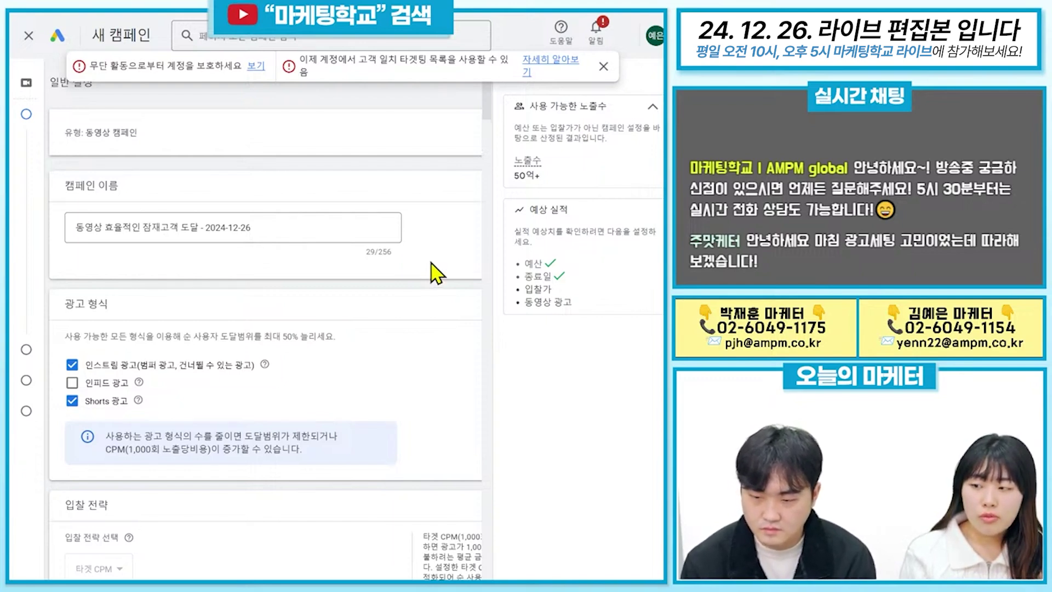
scroll(435, 271, down, 10)
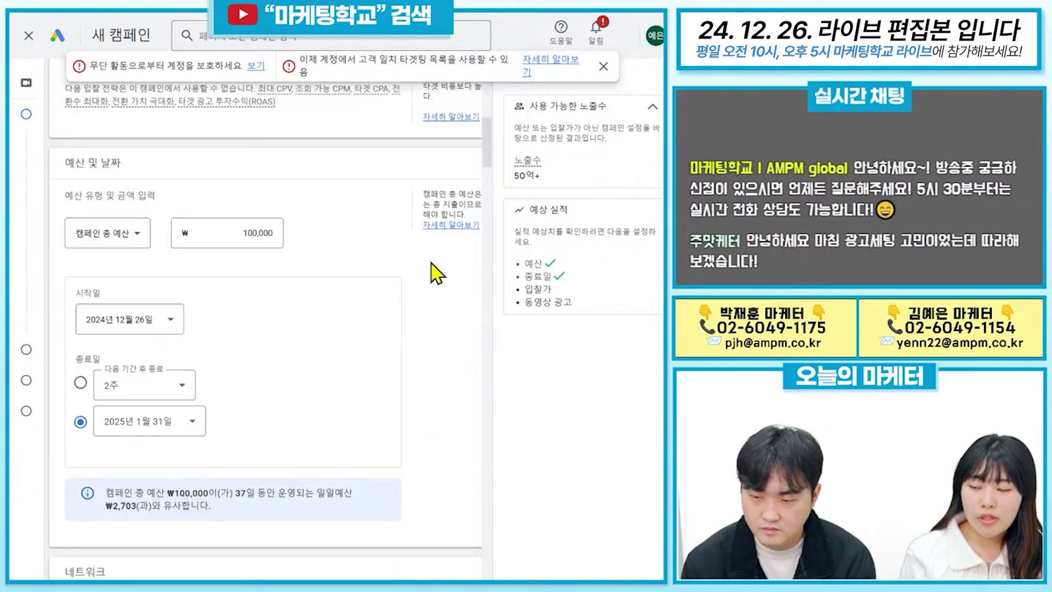
scroll(435, 271, down, 2)
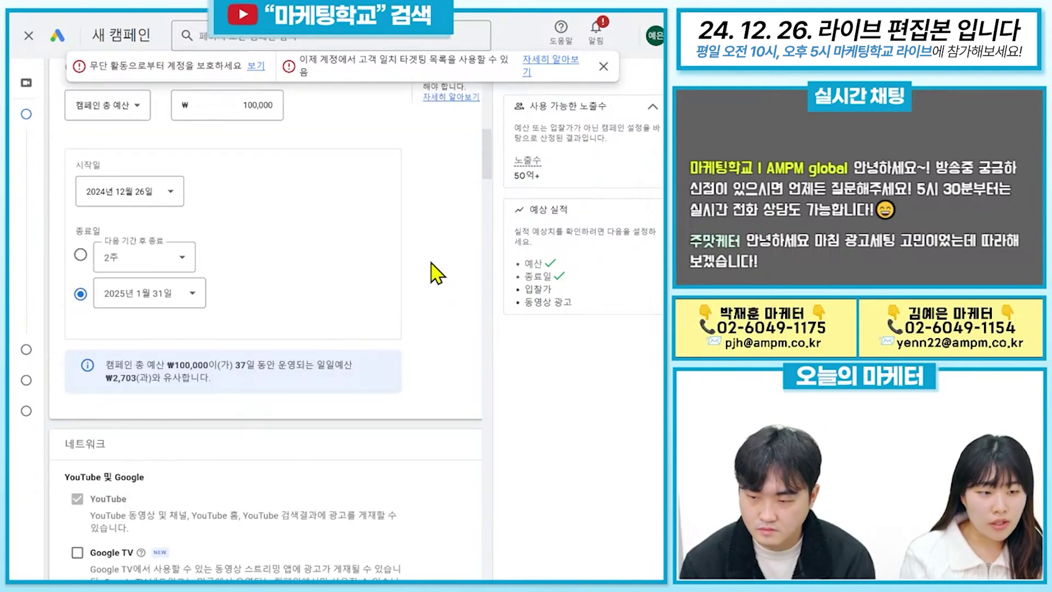
scroll(436, 273, down, 7)
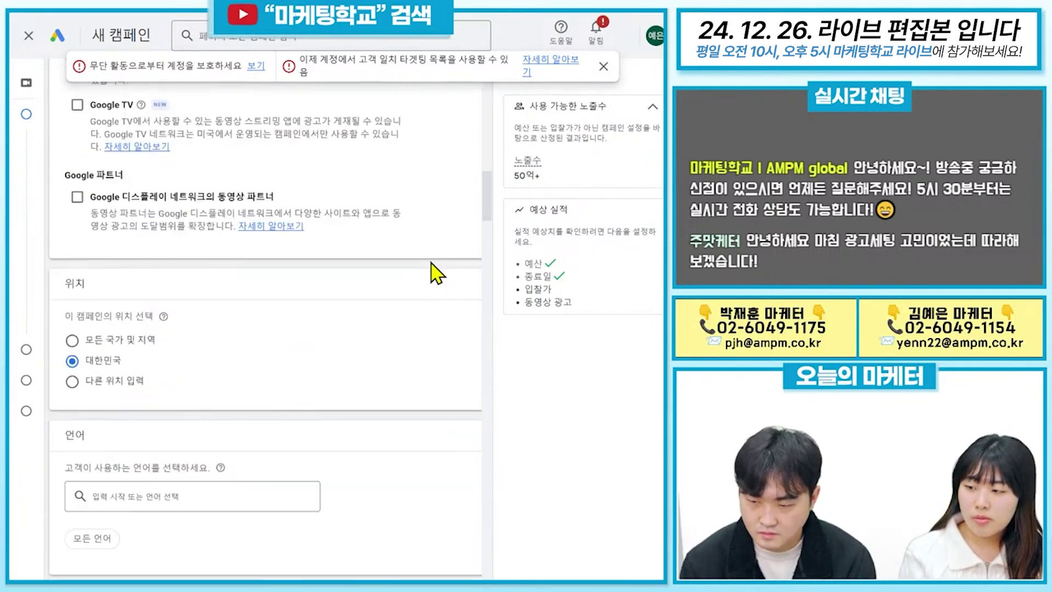
scroll(435, 272, down, 4)
scroll(435, 273, down, 8)
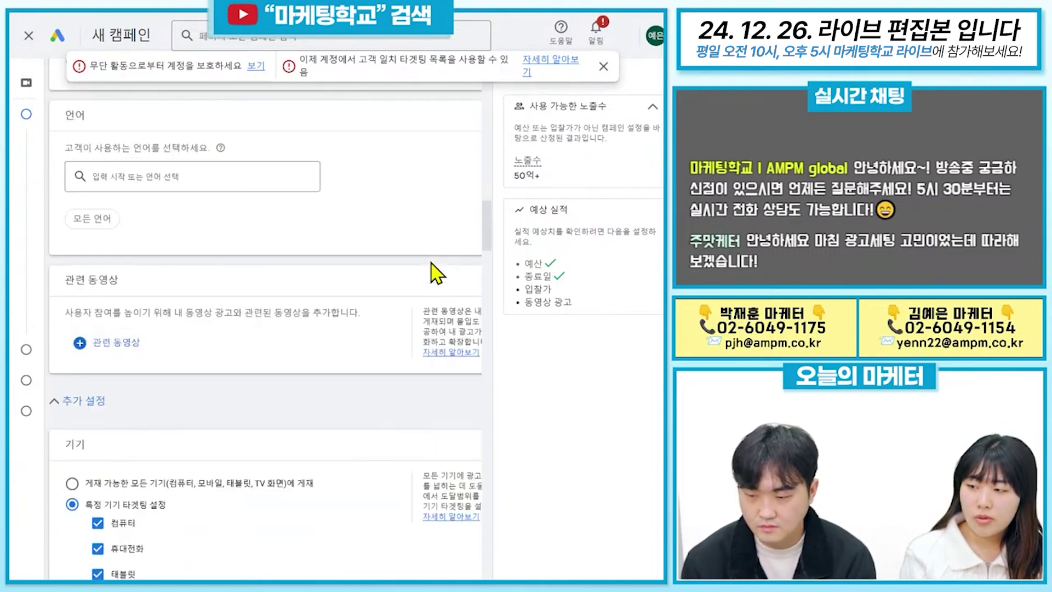
scroll(396, 317, down, 12)
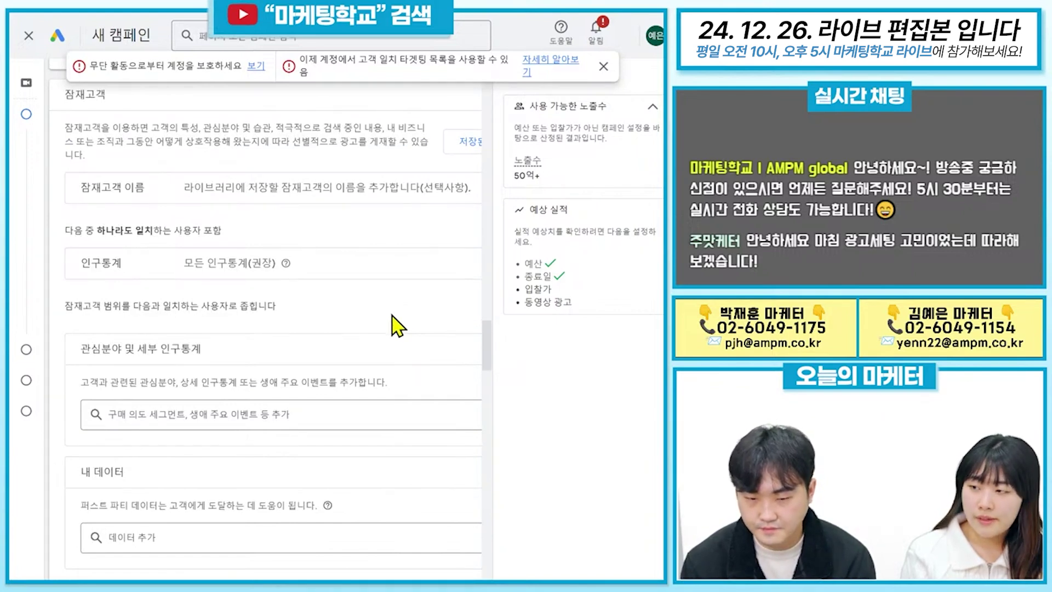
mouse_move(31, 356)
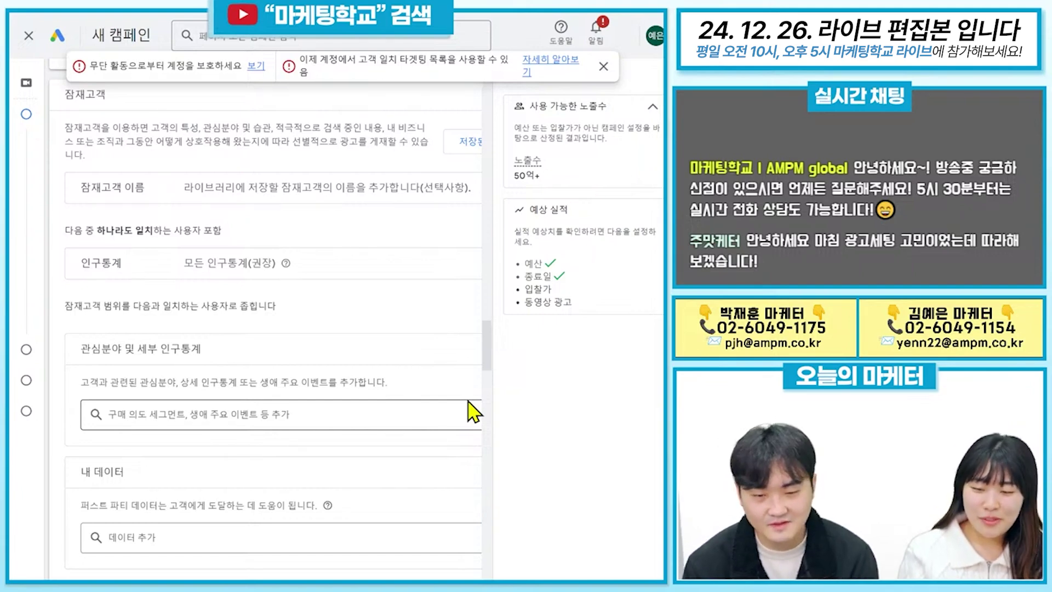
scroll(454, 236, up, 10)
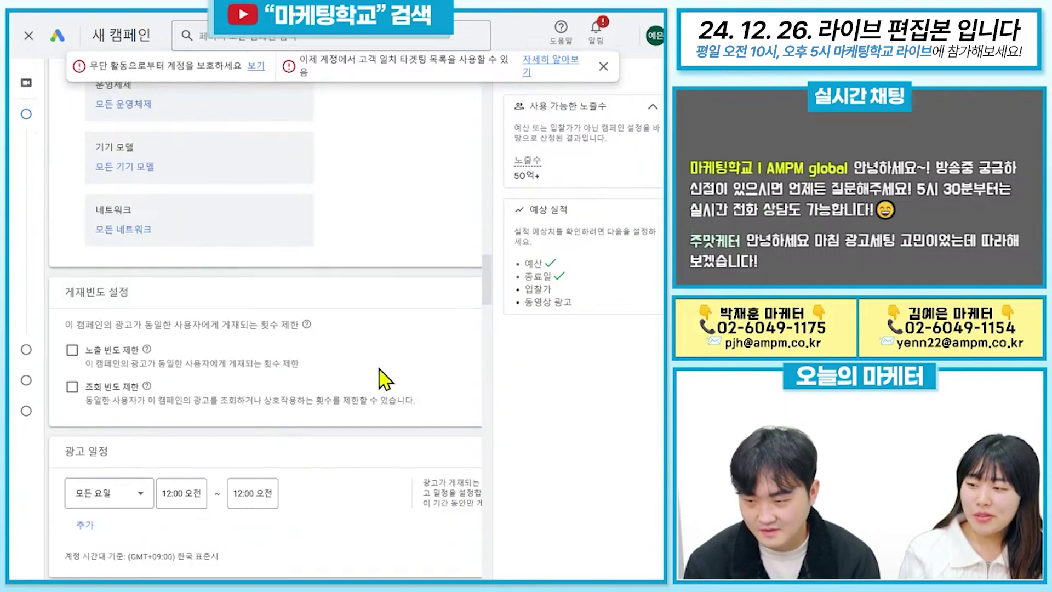
scroll(411, 376, up, 10)
scroll(411, 378, up, 10)
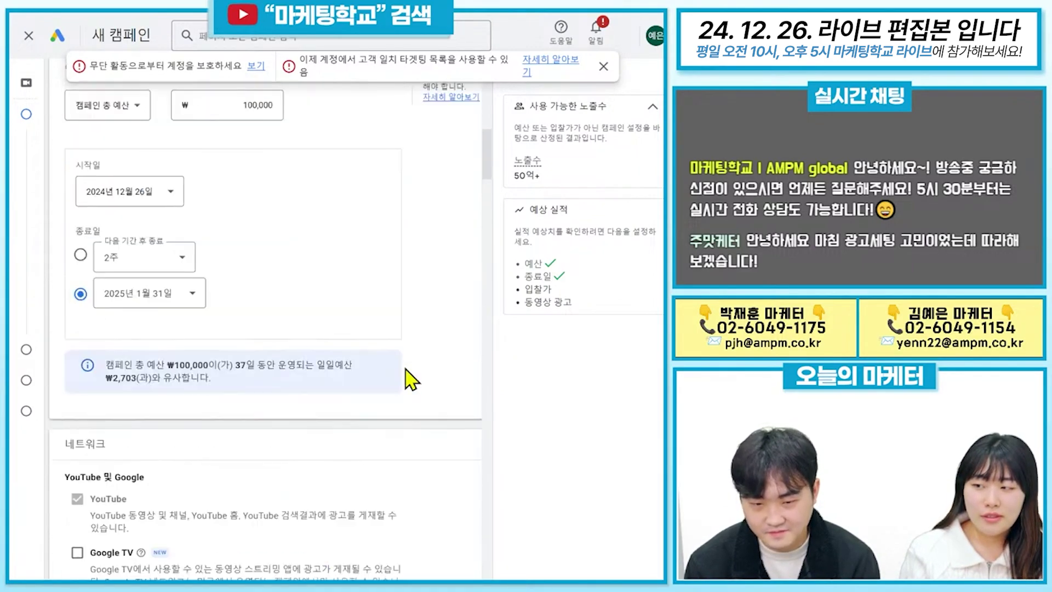
scroll(412, 378, up, 3)
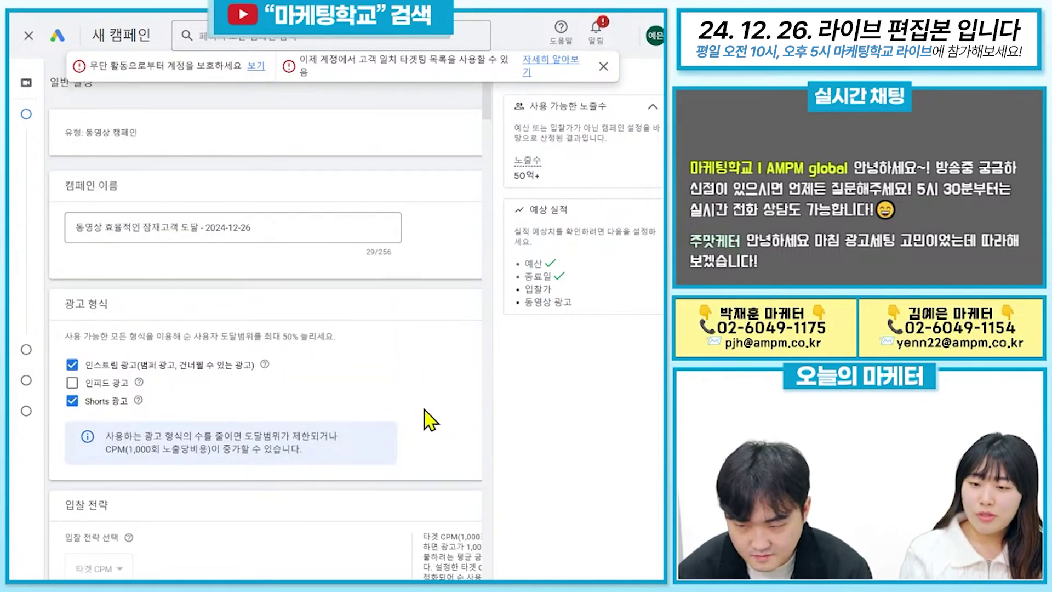
scroll(431, 421, down, 6)
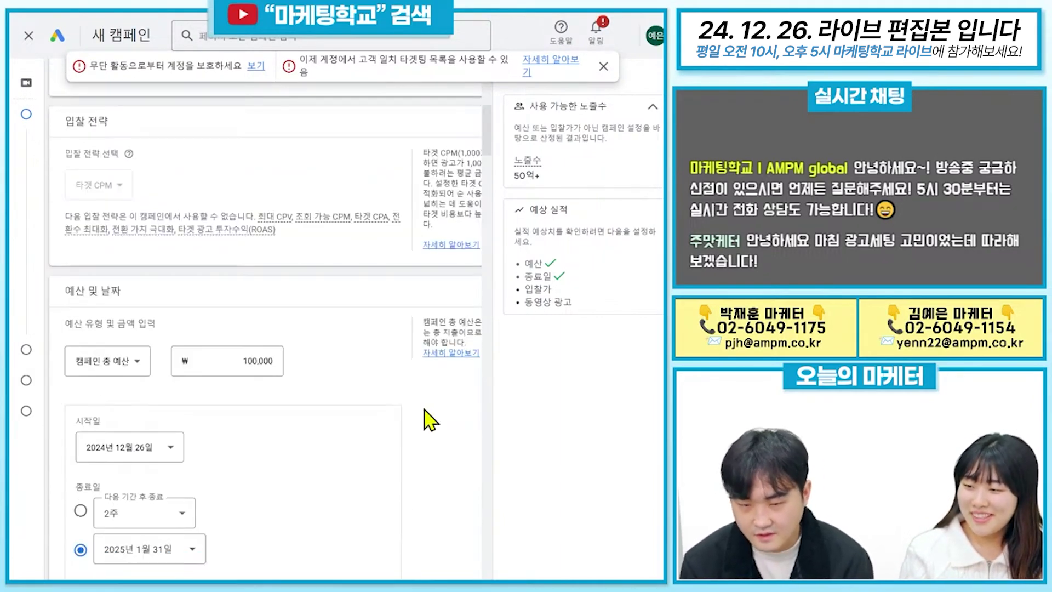
scroll(447, 422, down, 2)
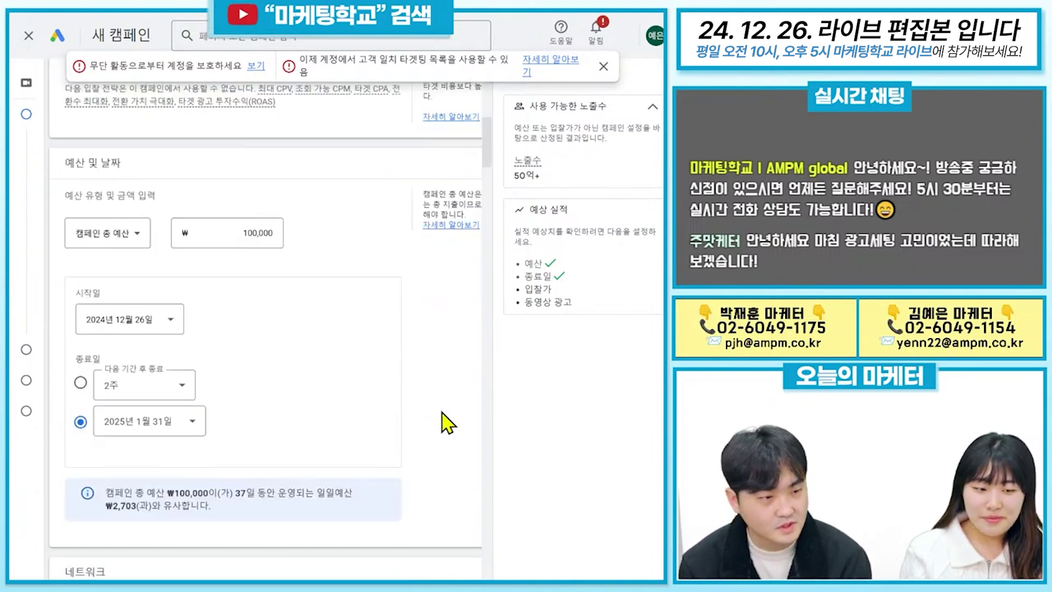